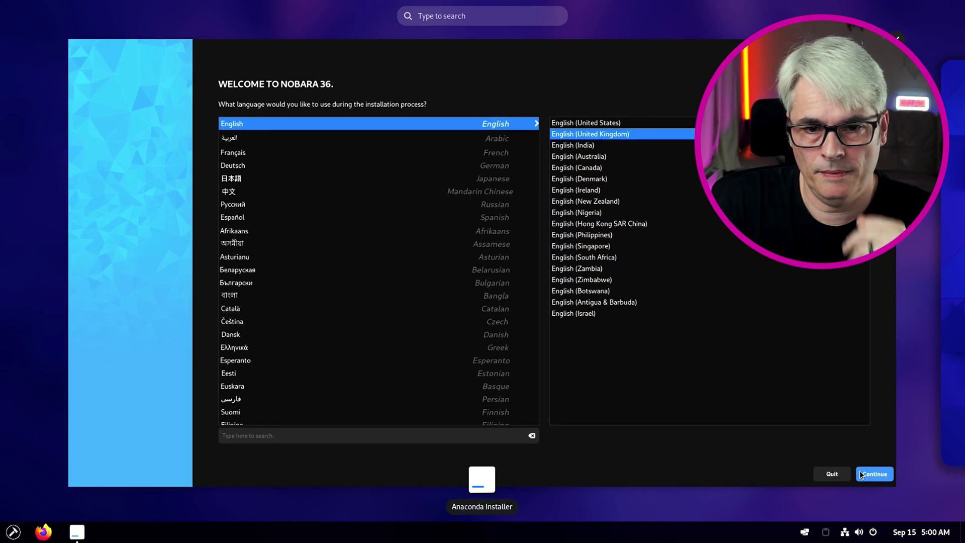
Restore the installer window, continue past the language choice, and accept automatic disk setup.
click(878, 475)
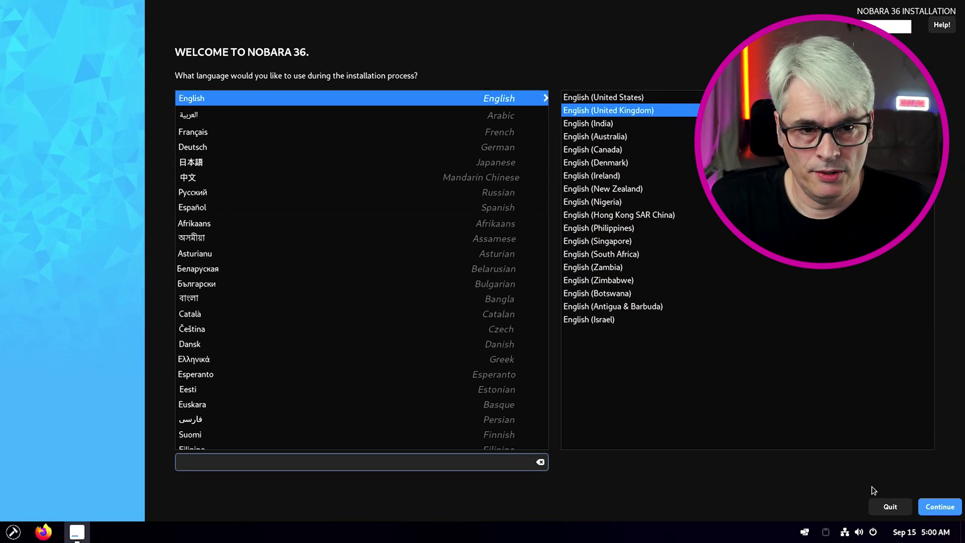
click(936, 508)
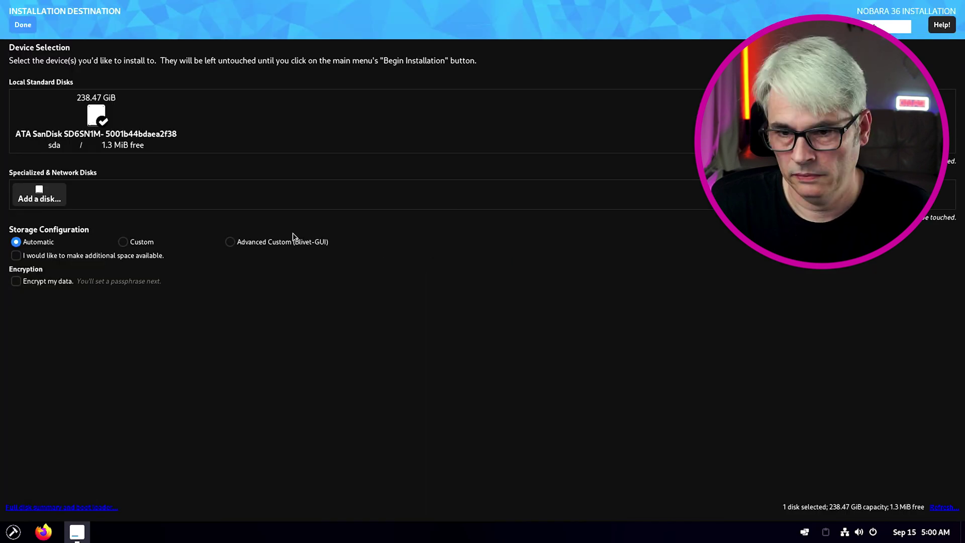
click(23, 24)
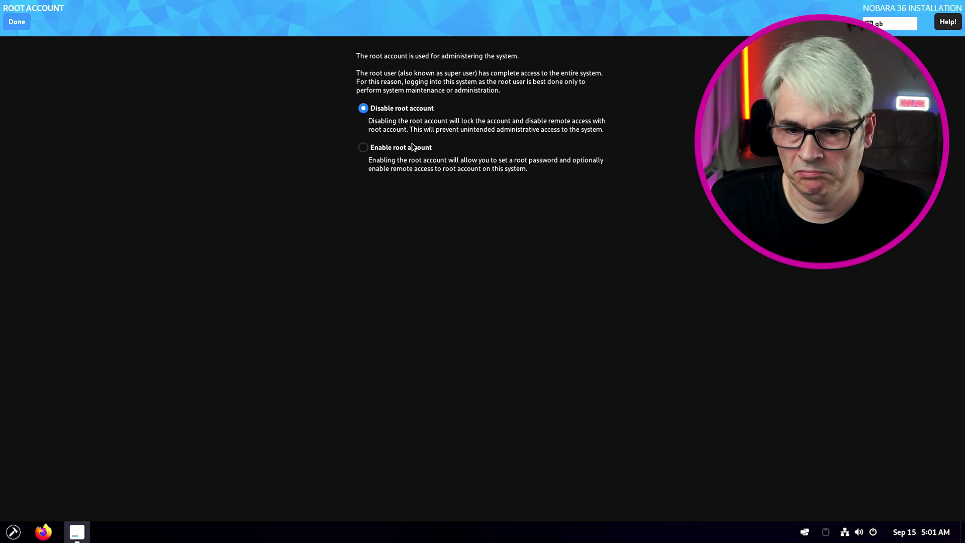
Enable the root account with a confirmed password and root SSH login, accepting the weak password.
click(411, 147)
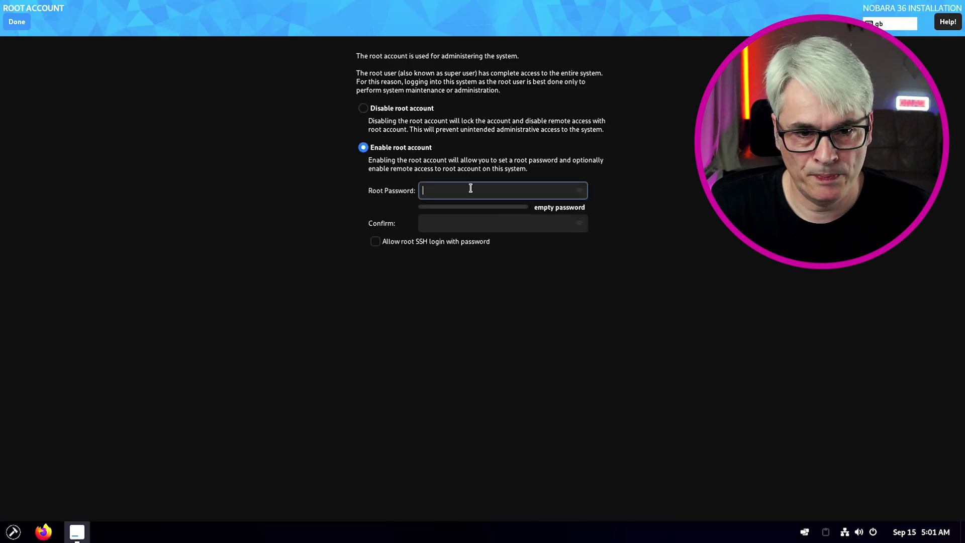
text(******)
key(Tab)
text(*)
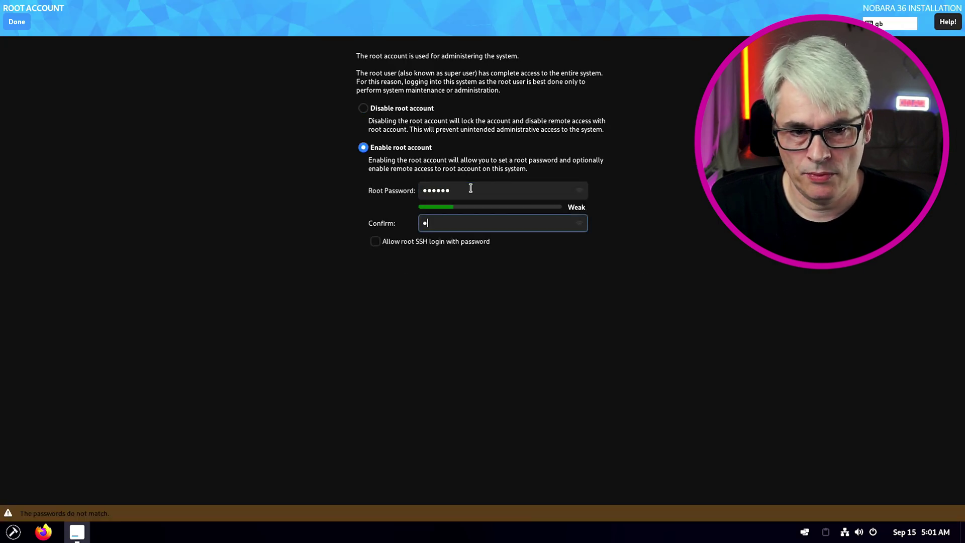
key(BackSpace)
text(******)
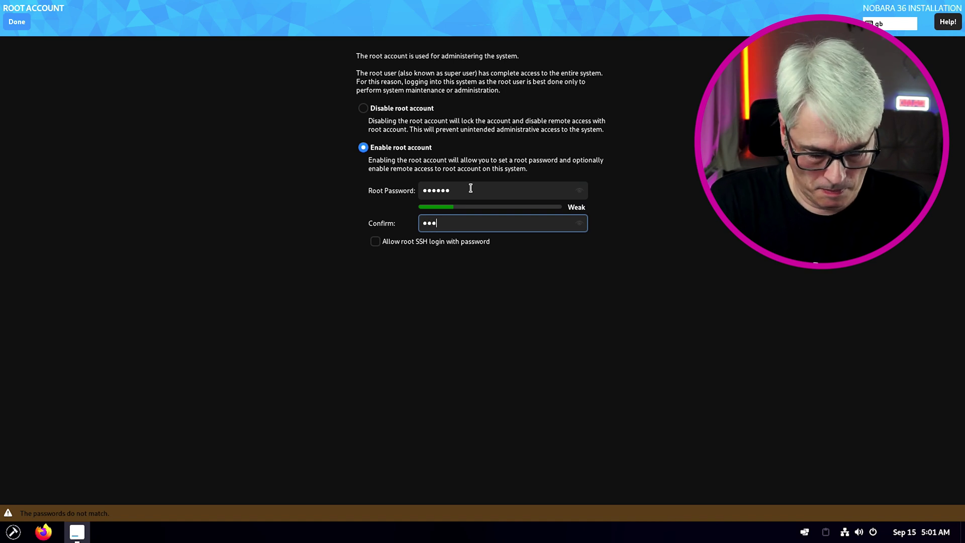
click(375, 241)
click(17, 22)
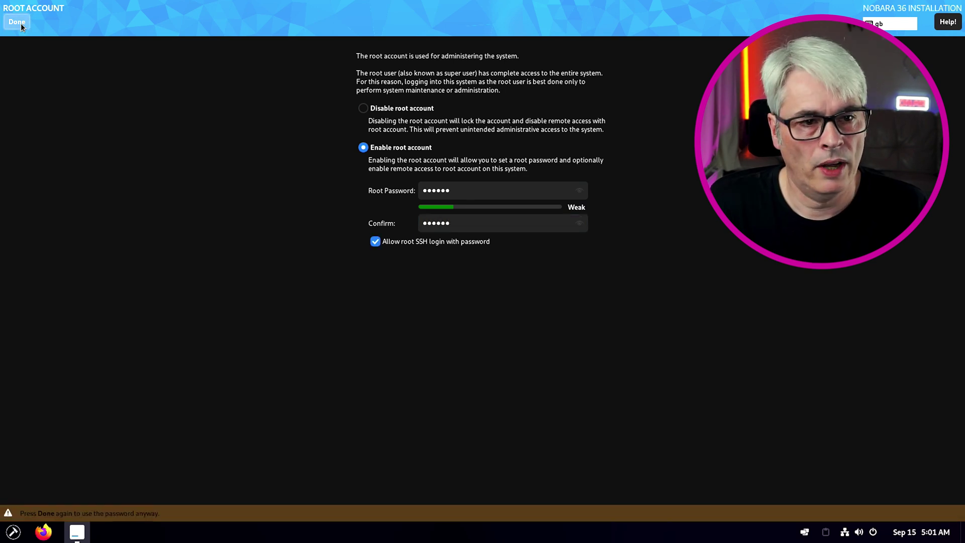
click(20, 22)
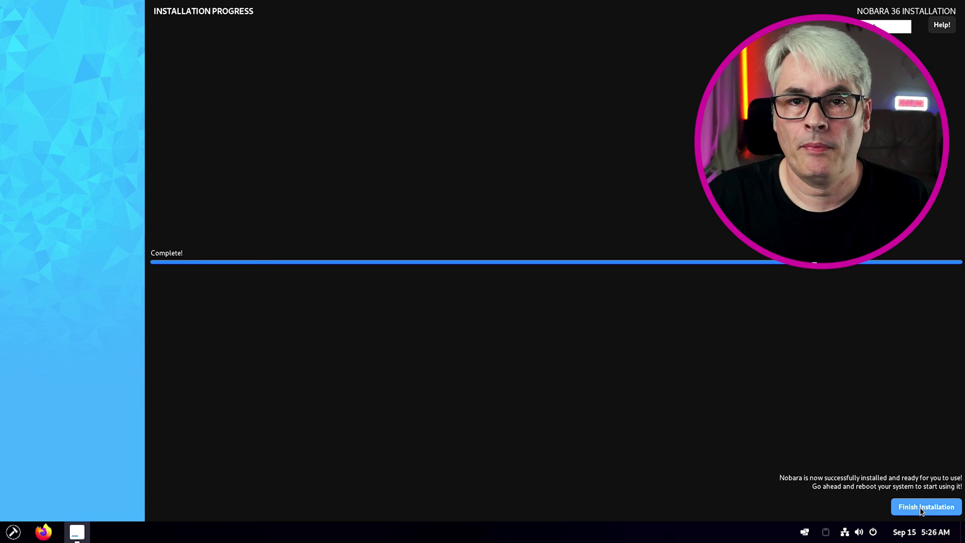
Close the completed installer and power off the live system from the application menu.
click(915, 508)
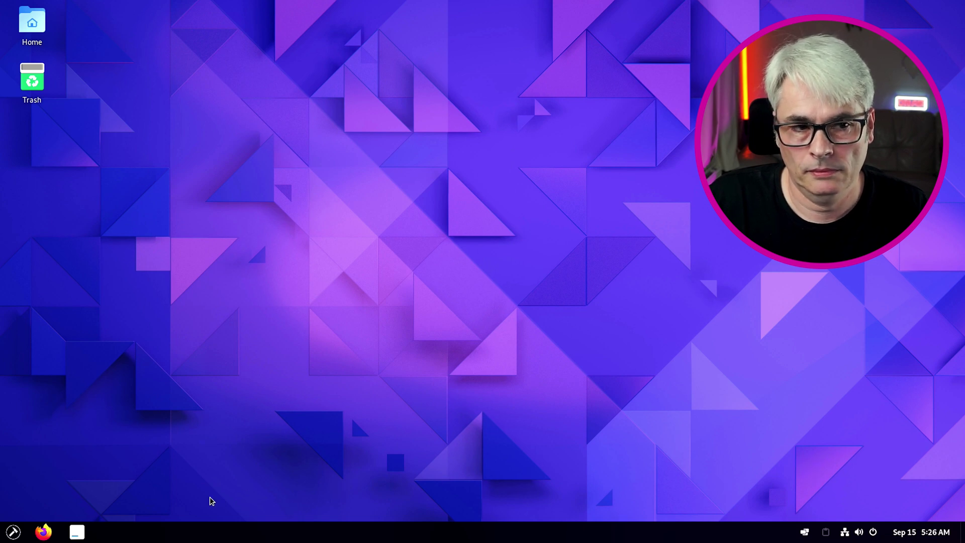
click(13, 534)
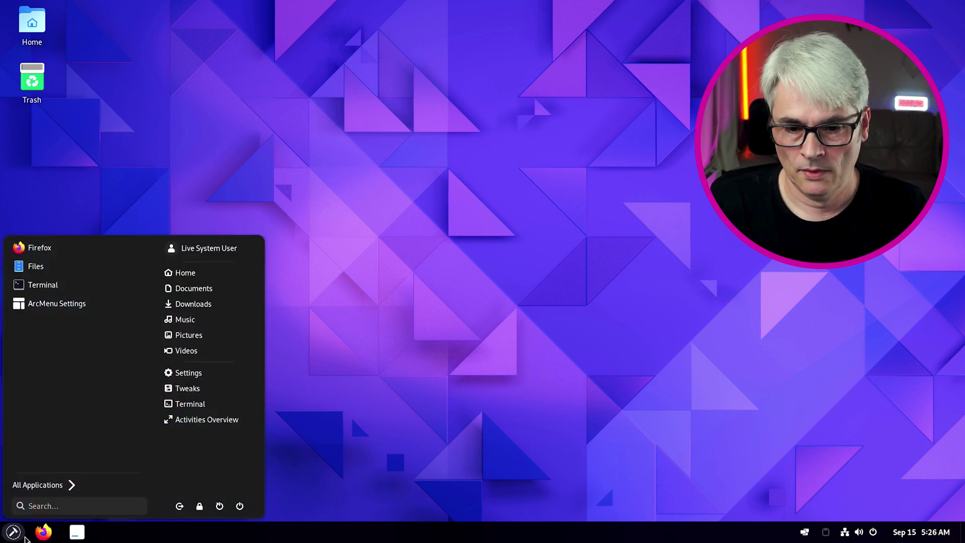
click(239, 506)
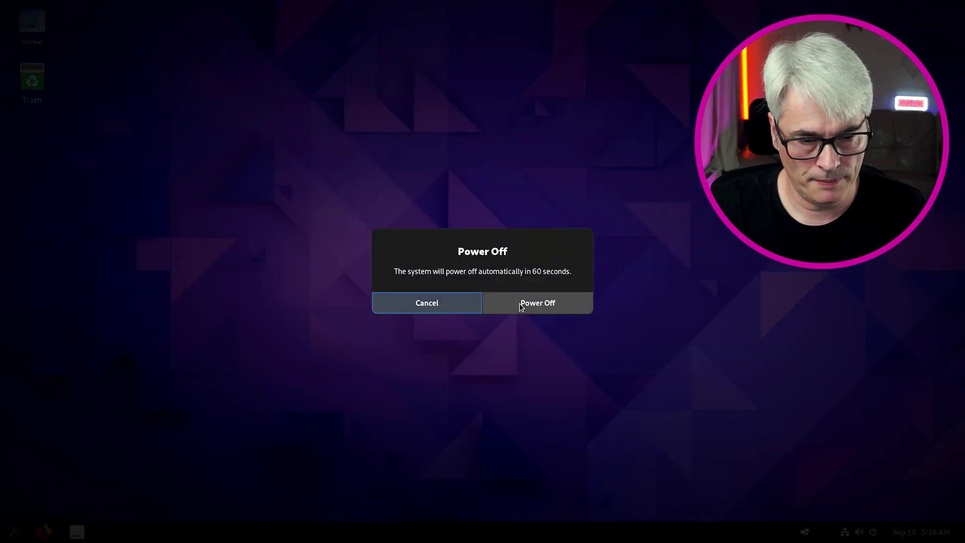
key(Escape)
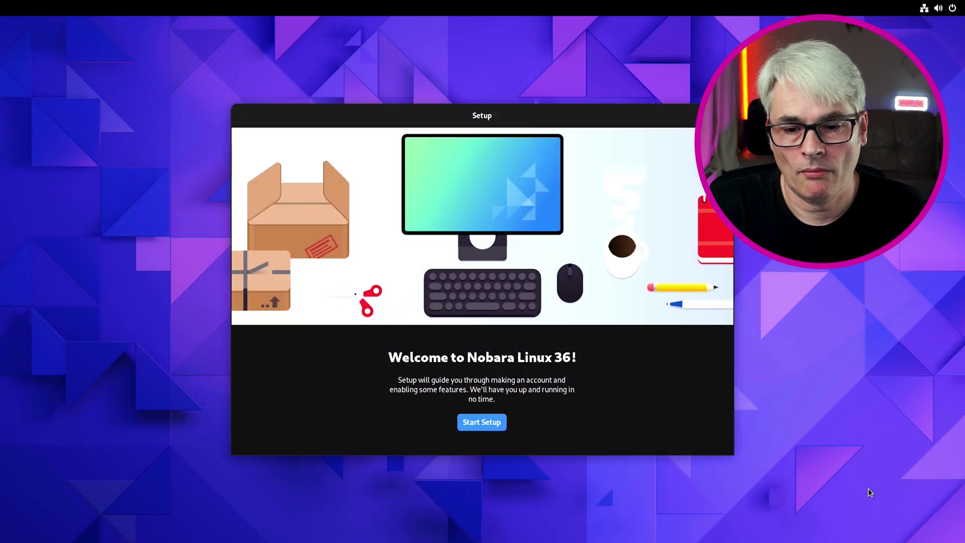
Keep default privacy settings, enable third-party repositories, and skip online accounts.
click(498, 428)
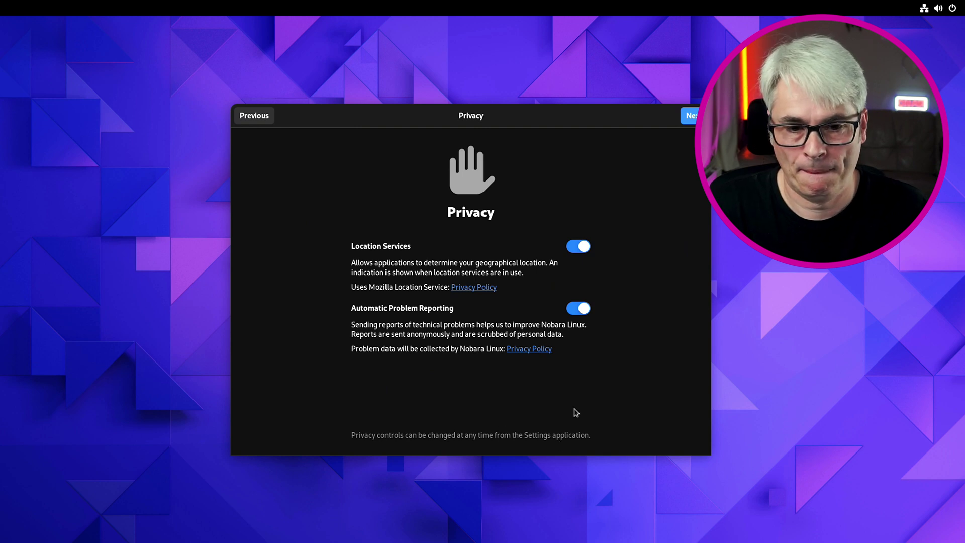
click(692, 112)
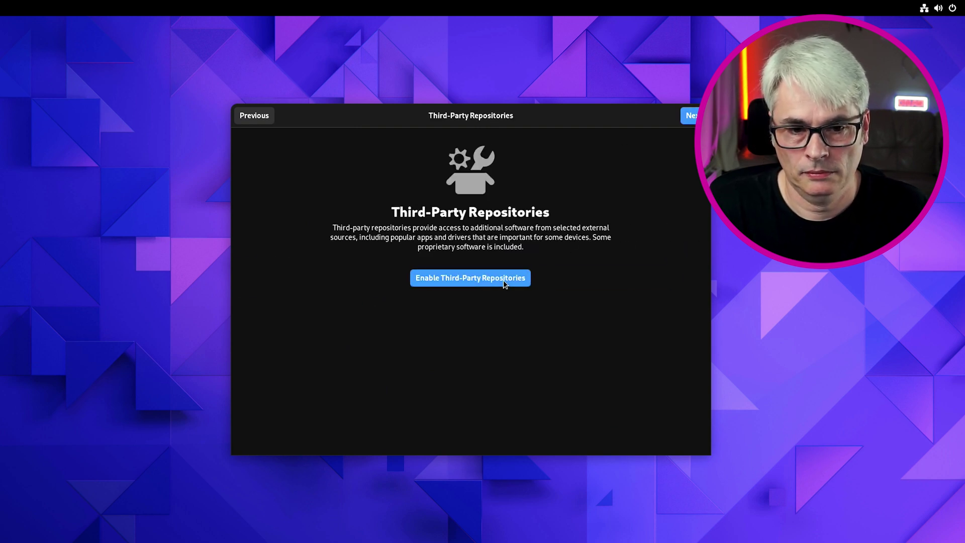
click(502, 280)
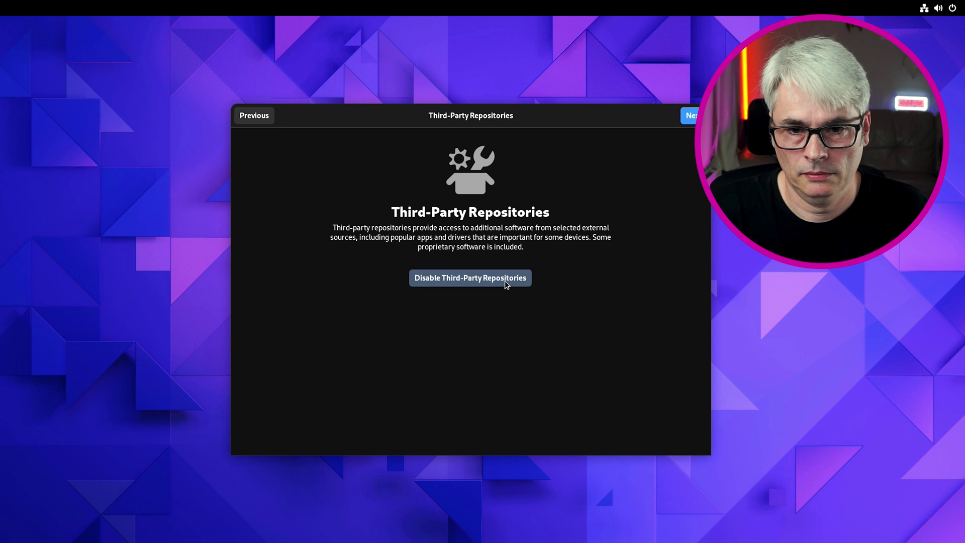
click(684, 114)
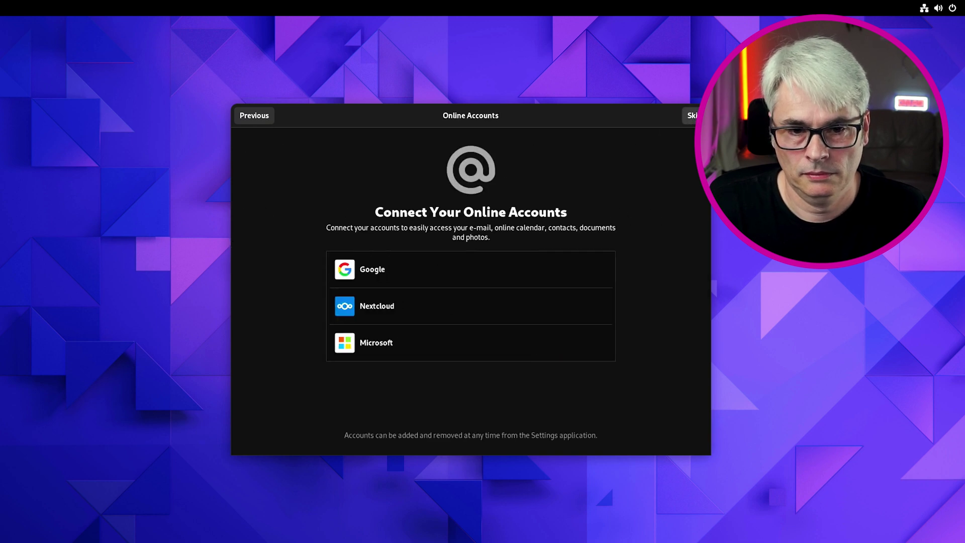
click(691, 115)
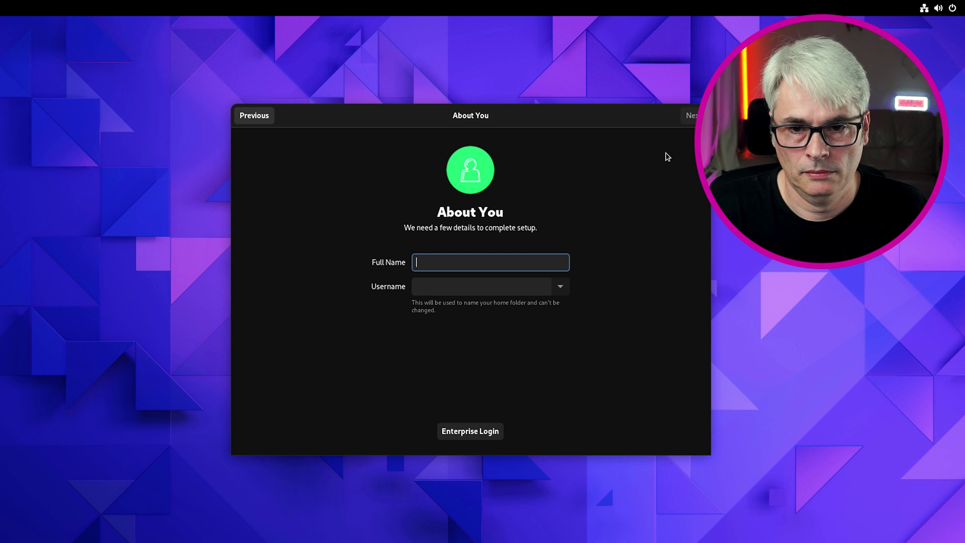
Create the user account with a full name, username and confirmed password, then finish setup.
text(Gary)
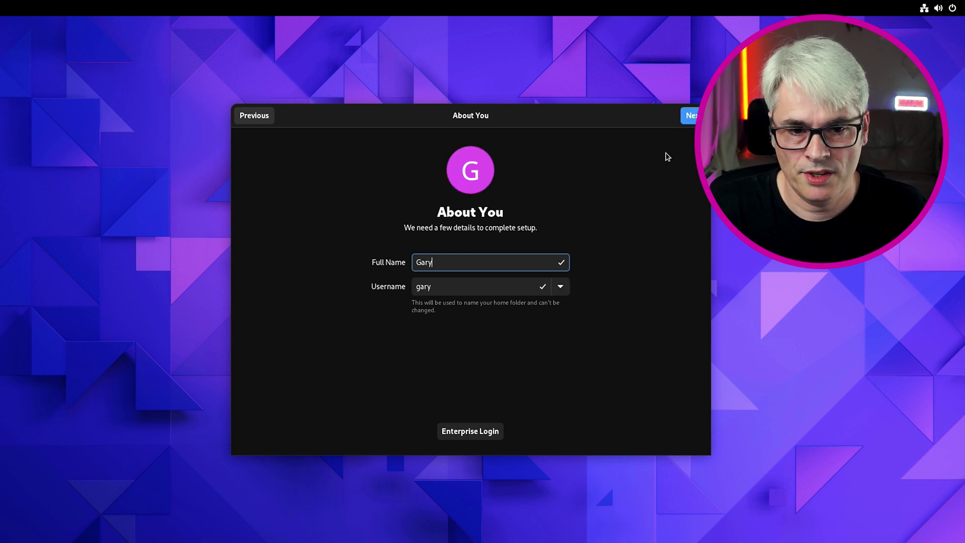
text(H)
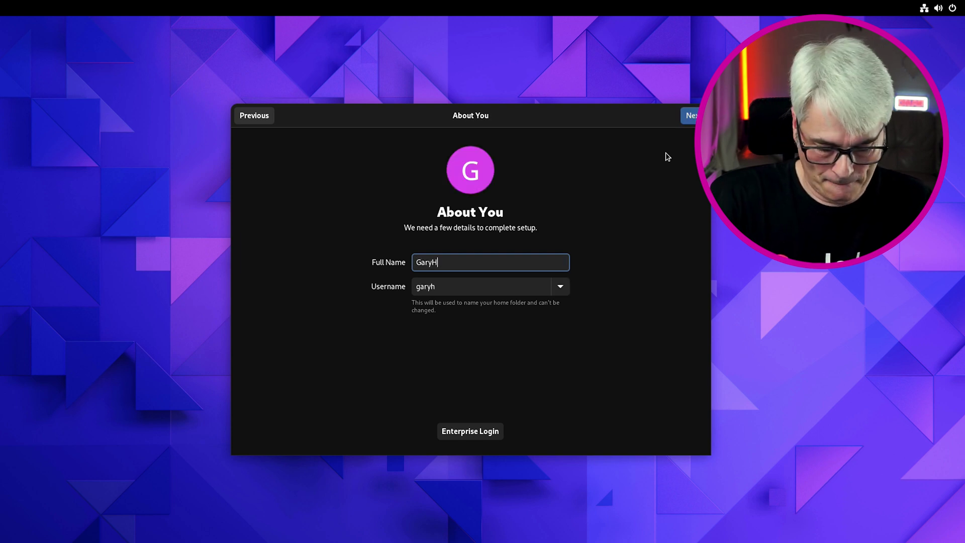
text( Tech)
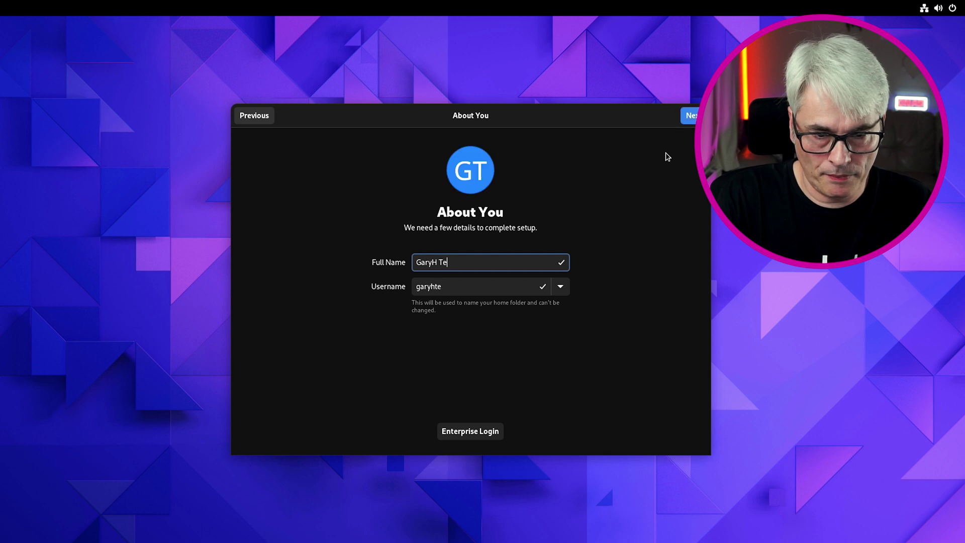
key(Tab)
text(garyh)
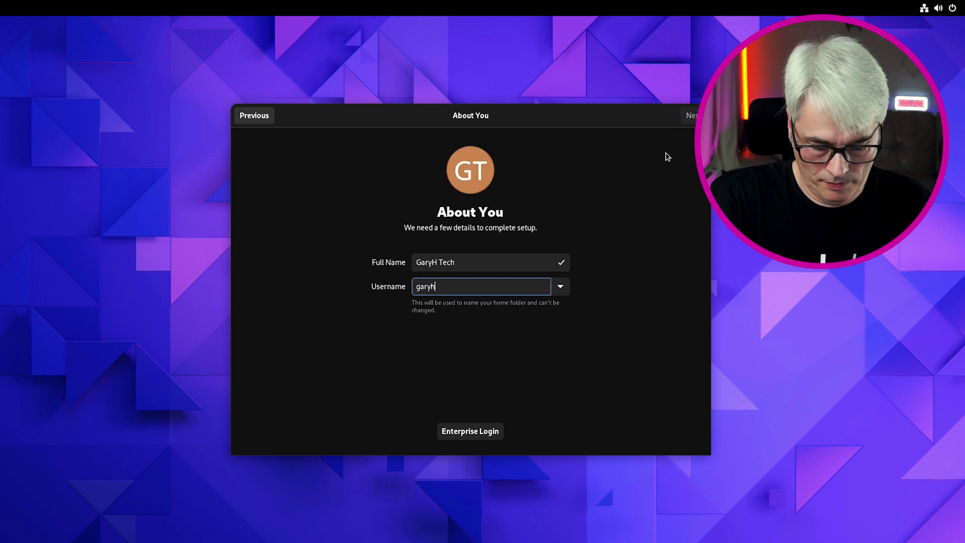
click(693, 115)
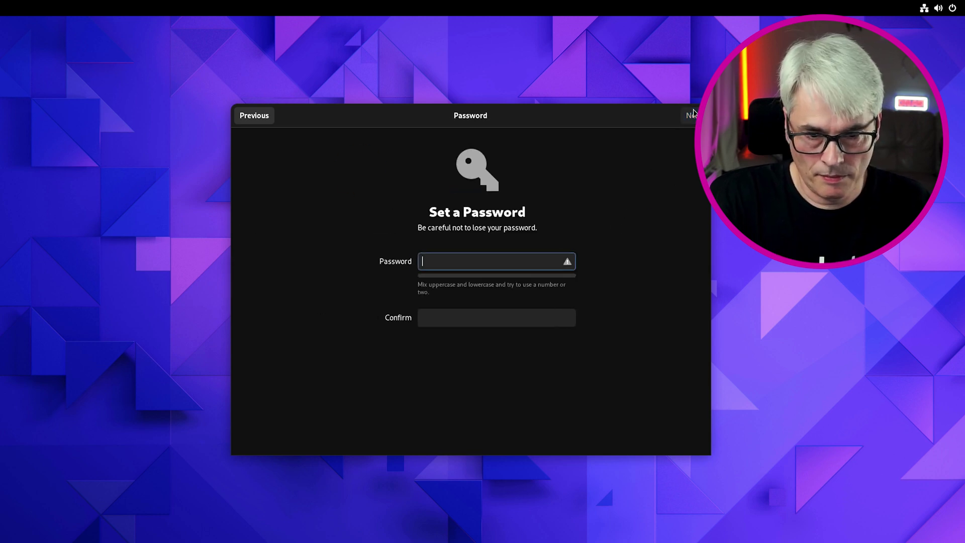
text(••••••)
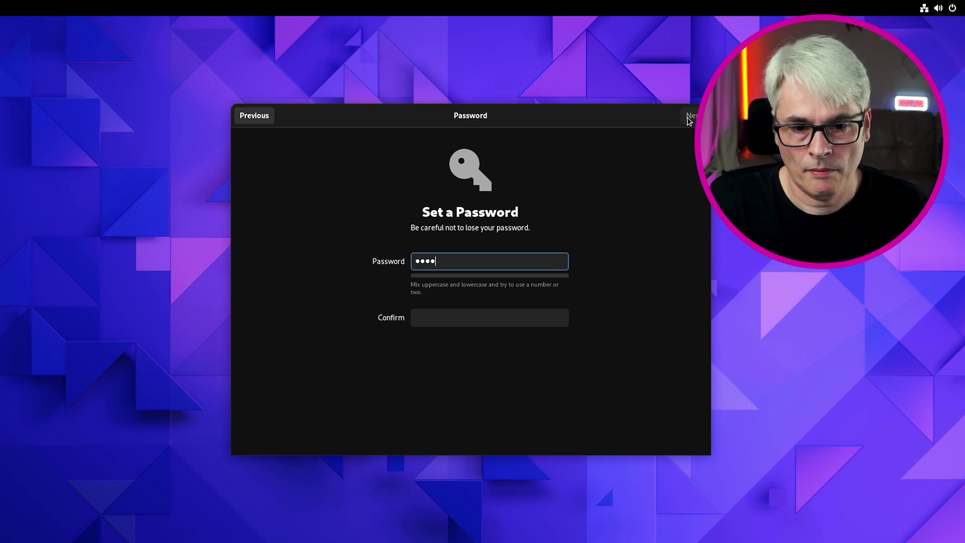
key(Tab)
text(••••••)
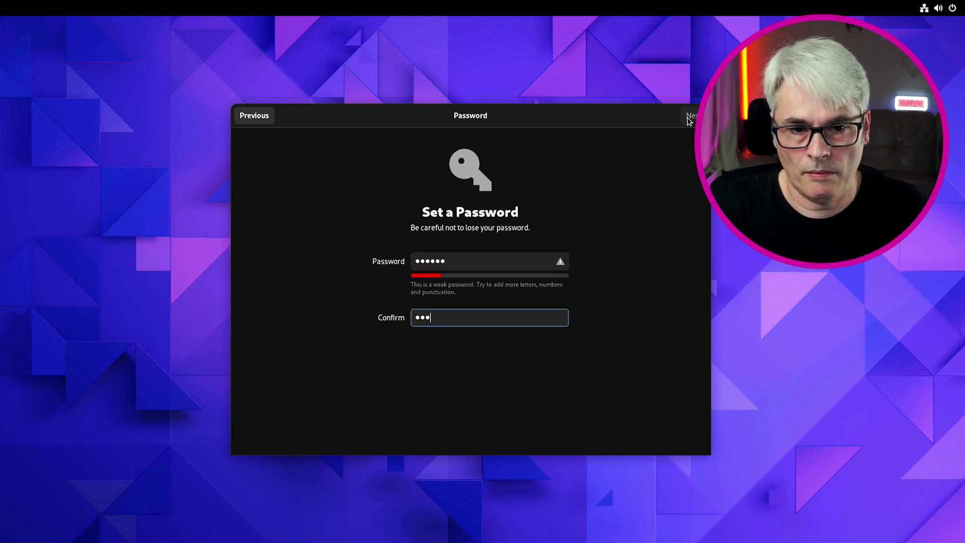
click(687, 118)
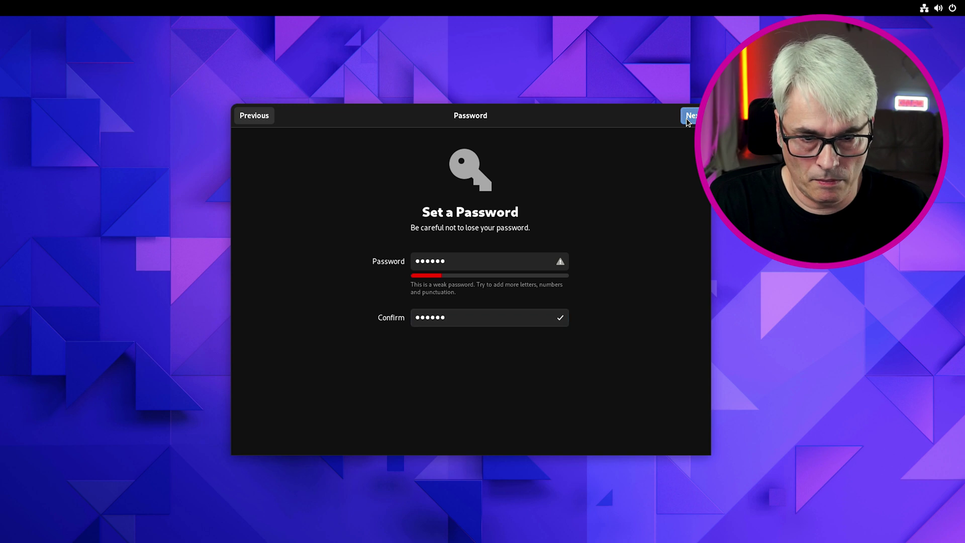
click(476, 349)
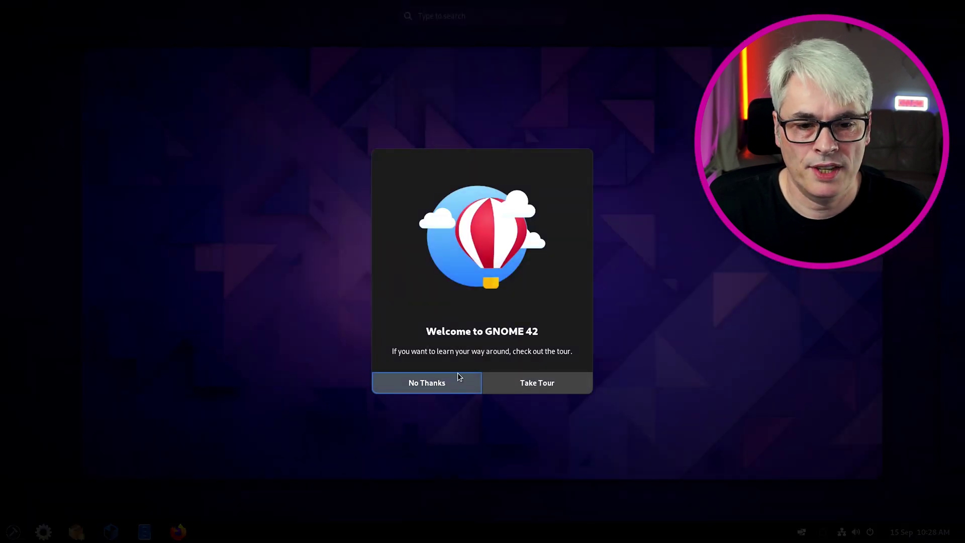
Decline the GNOME tour and accept installing Nvidia drivers for the GeForce GTX 1060 3GB.
click(447, 381)
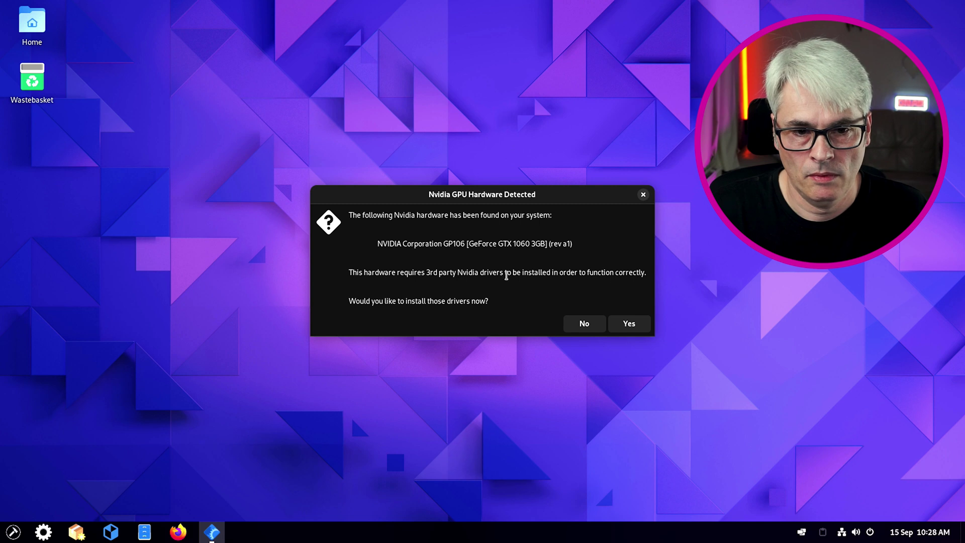
click(629, 323)
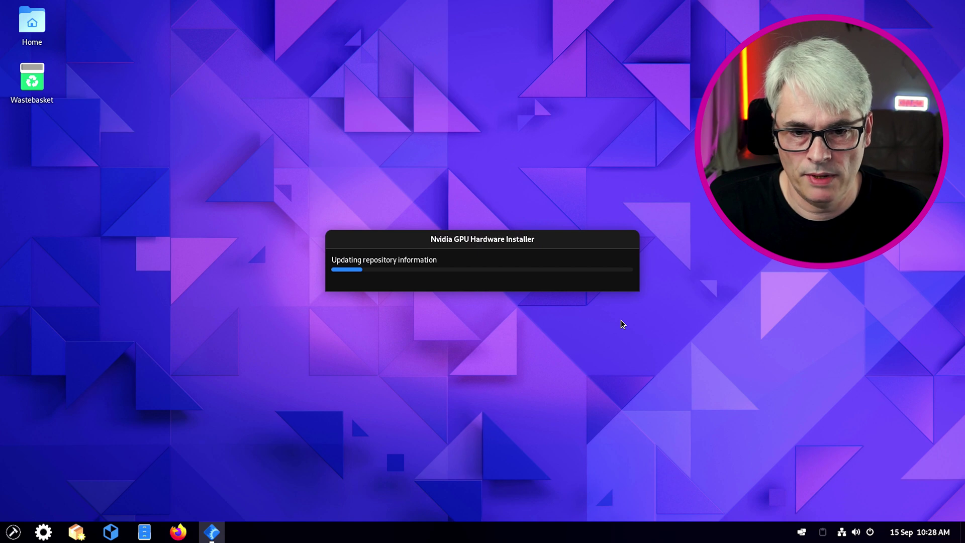
click(13, 531)
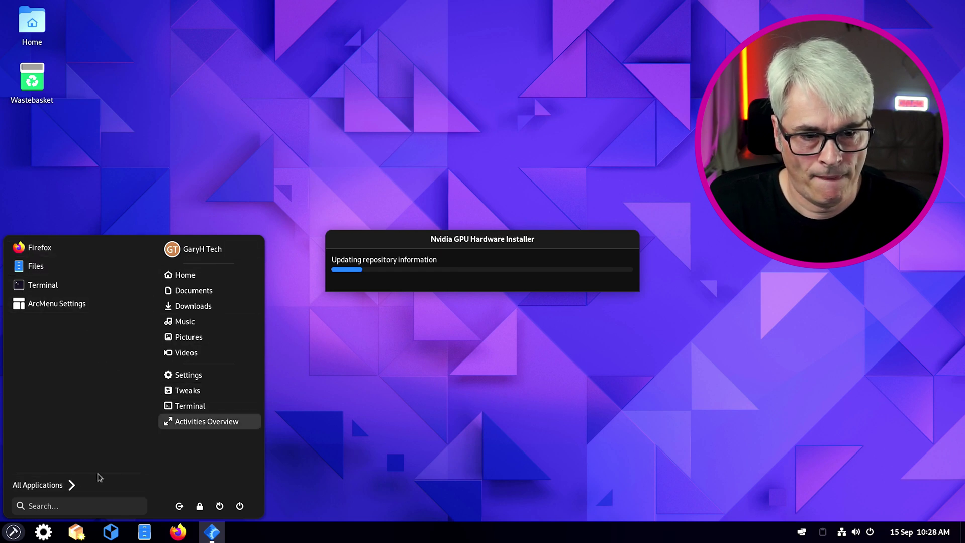
Browse the Graphics, Sound & Video, Accessories and Utilities categories, then launch Nobara Package Manager from Other.
click(64, 486)
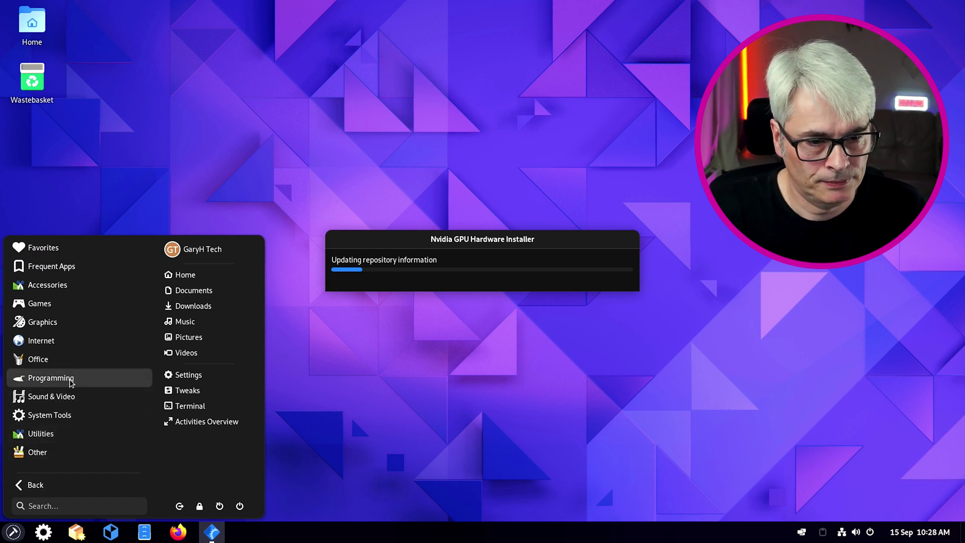
click(70, 321)
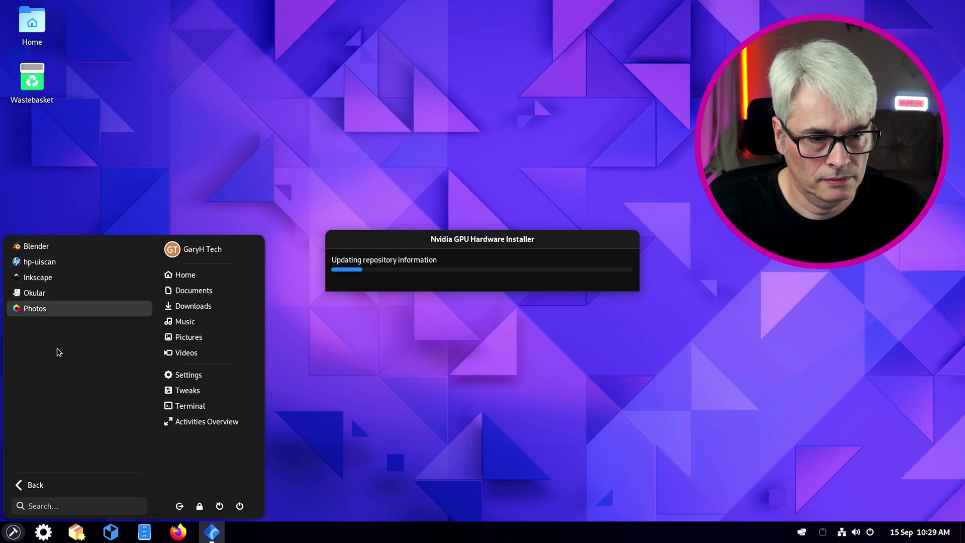
click(53, 483)
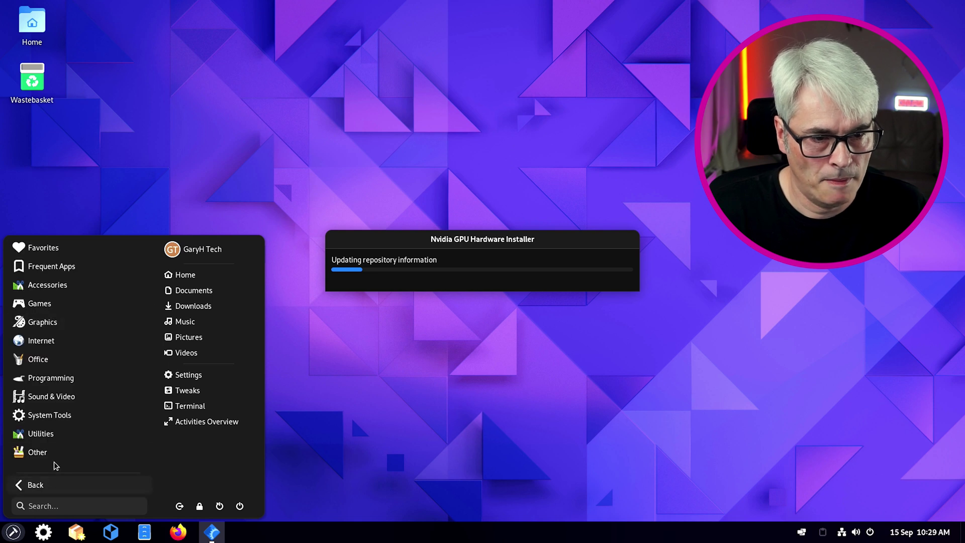
click(76, 396)
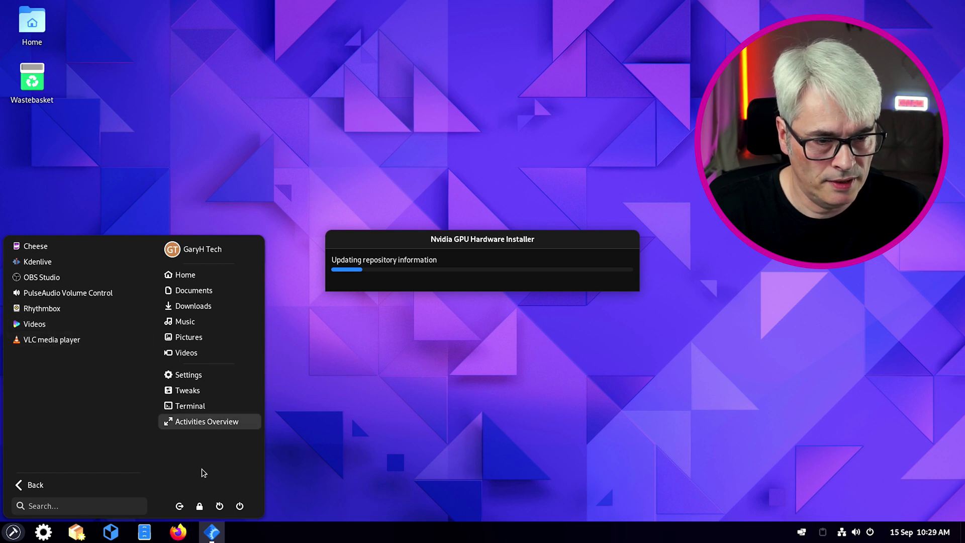
click(51, 483)
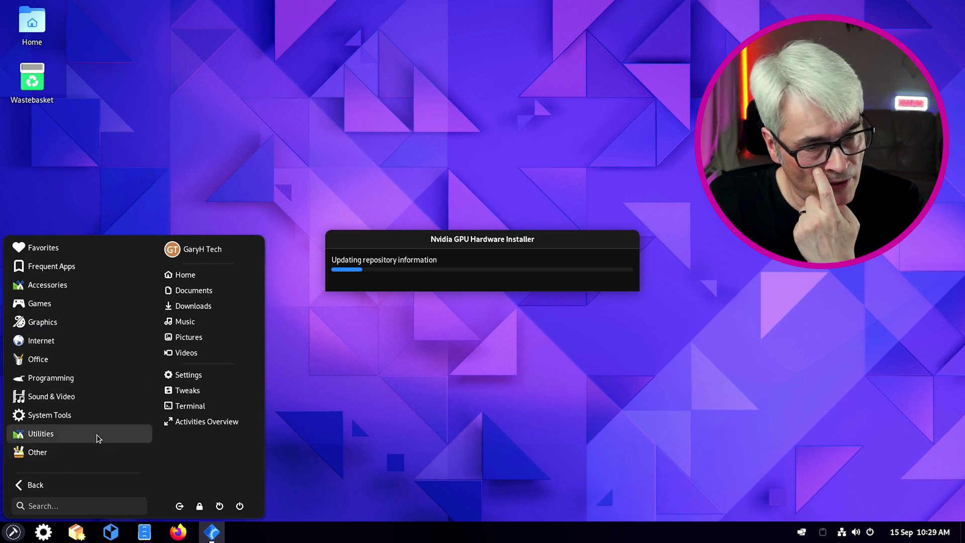
click(69, 285)
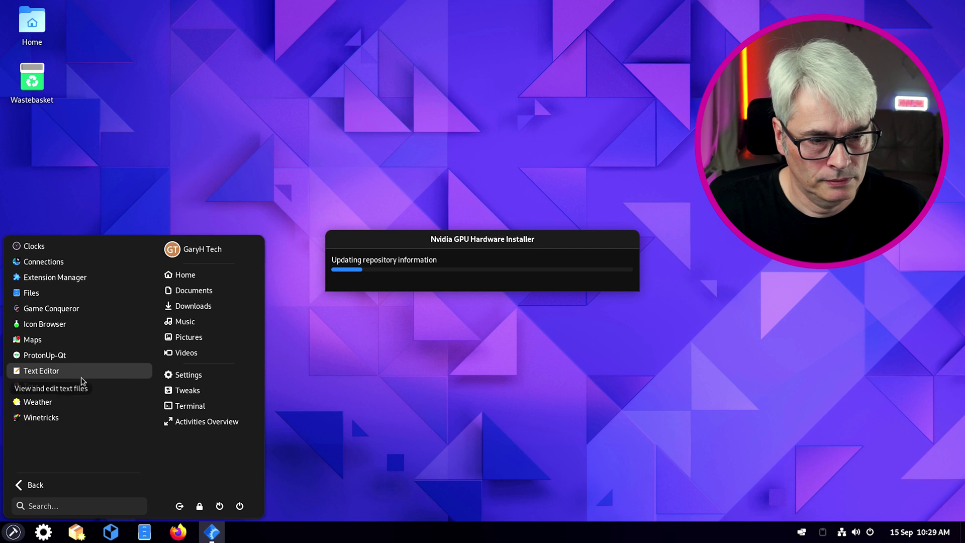
click(65, 481)
click(65, 430)
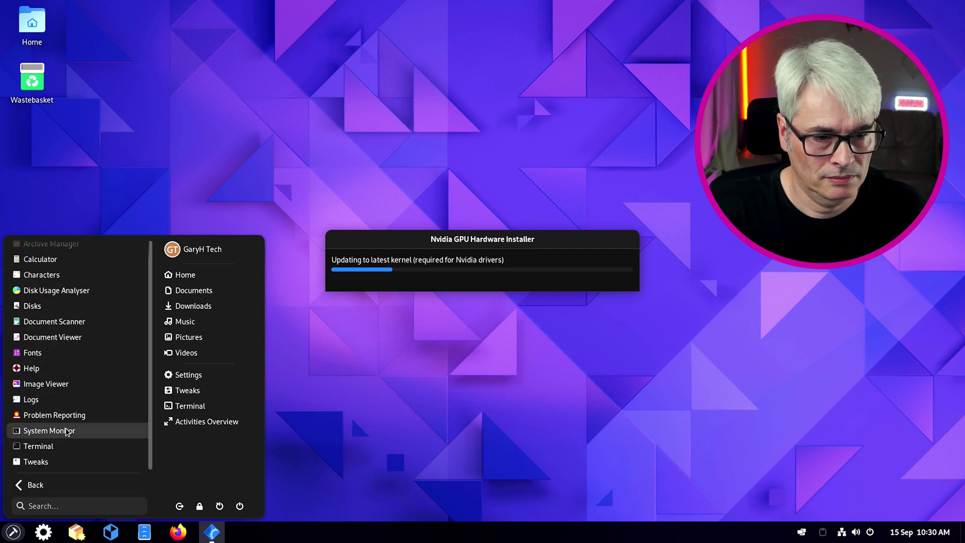
click(54, 482)
click(55, 452)
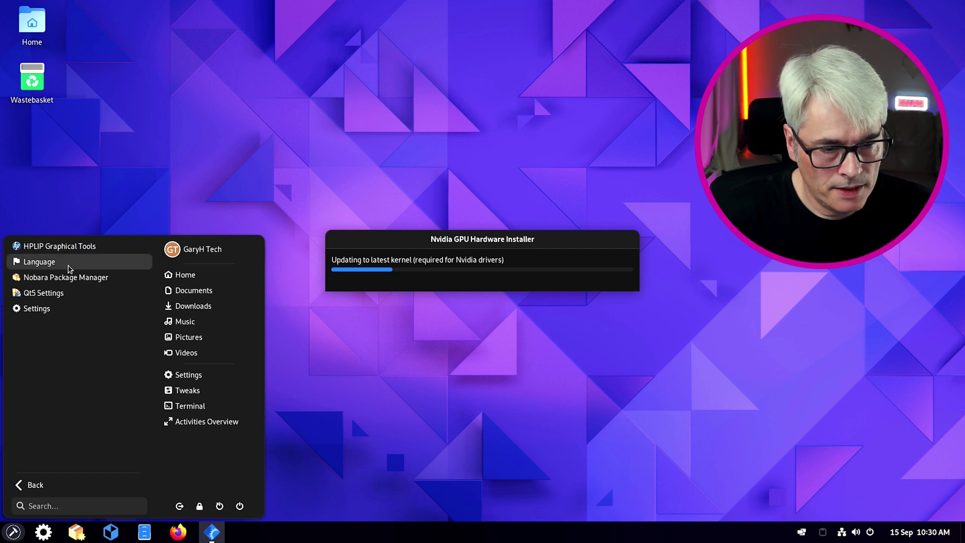
click(64, 277)
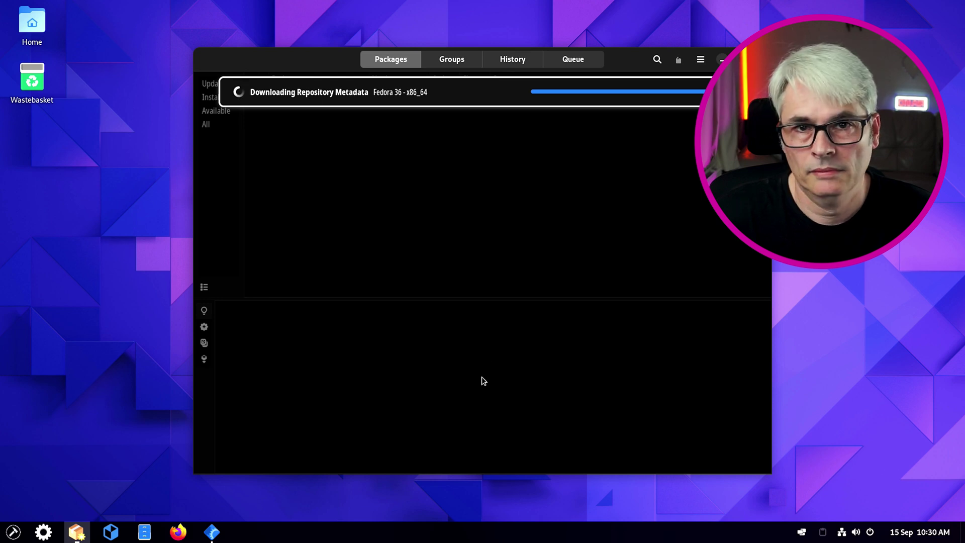
Check the audio and network status menu, then dismiss it while metadata downloads.
click(858, 533)
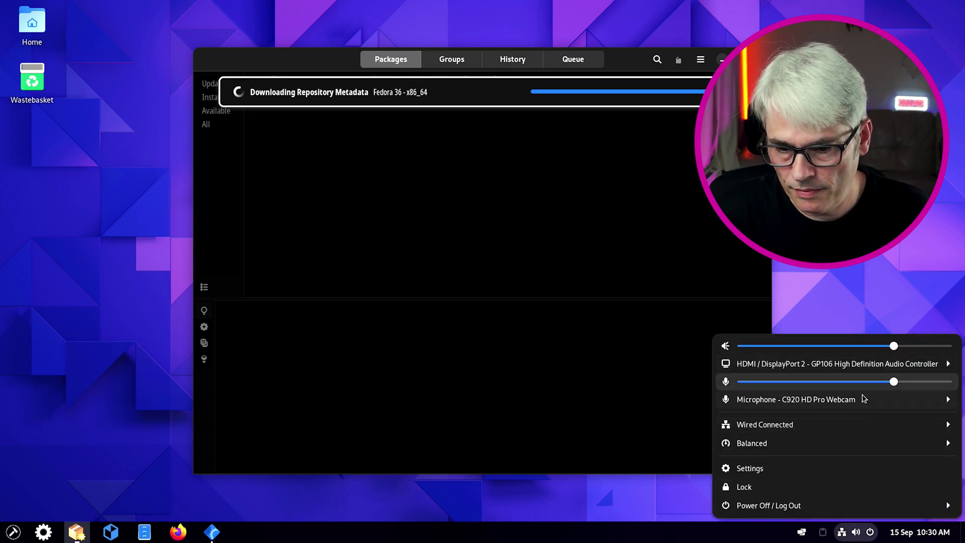
click(839, 290)
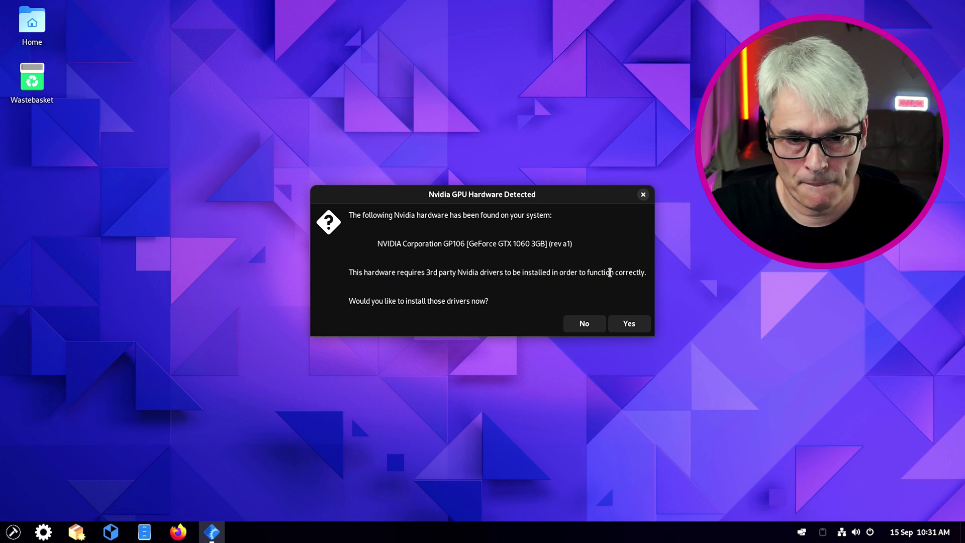
Agree to install the Nvidia drivers for the detected GeForce GTX 1060 3GB.
click(637, 326)
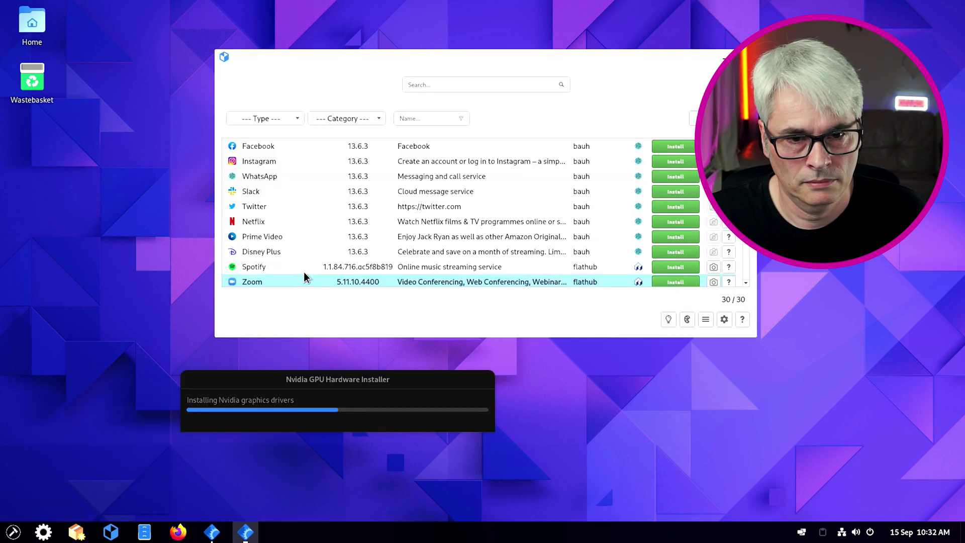
Search bauh for 'chrome' and install the Google Chrome Flatpak for the current user only.
click(447, 84)
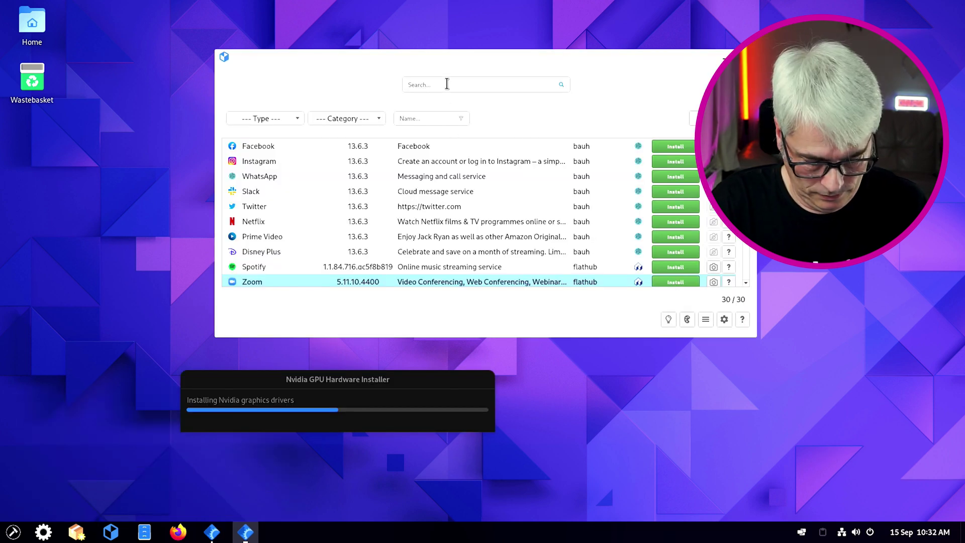
text(chrome)
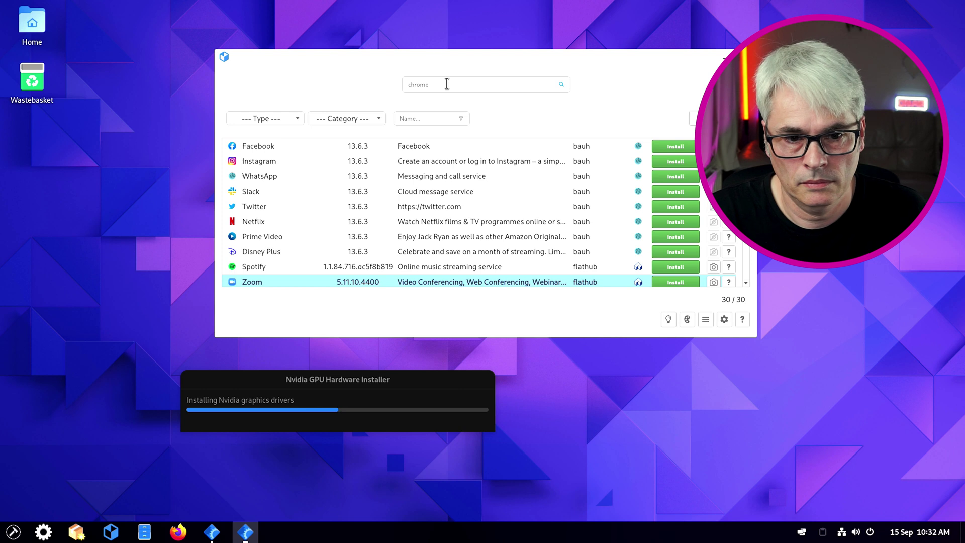
key(Return)
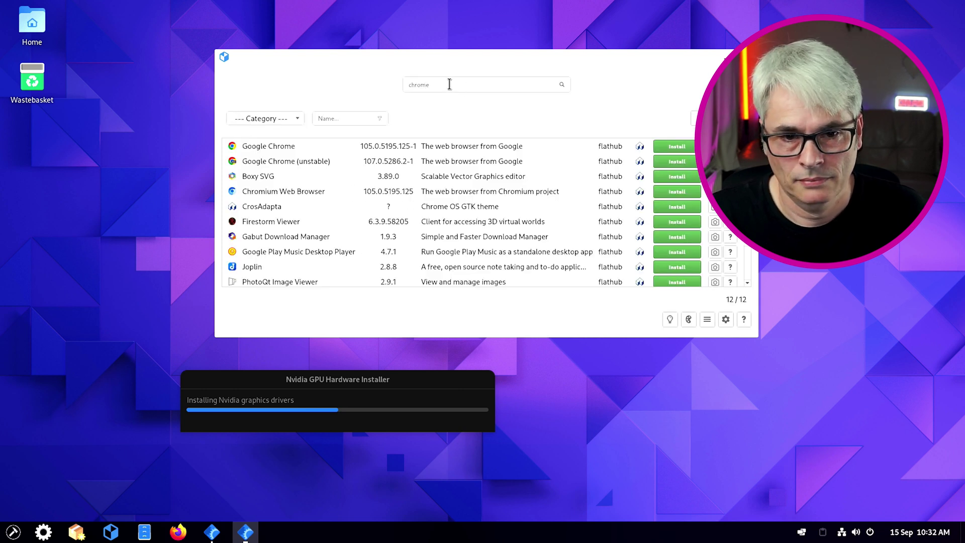
click(676, 149)
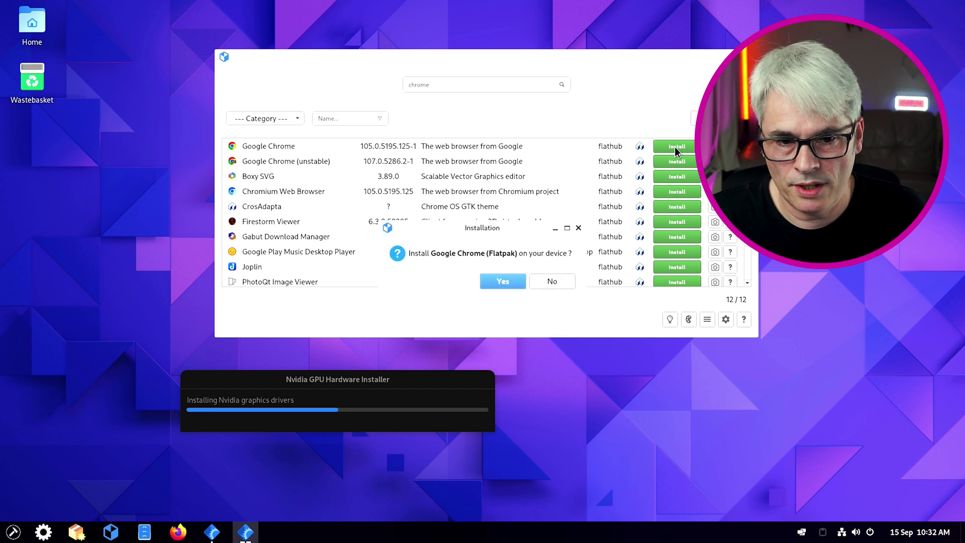
click(499, 285)
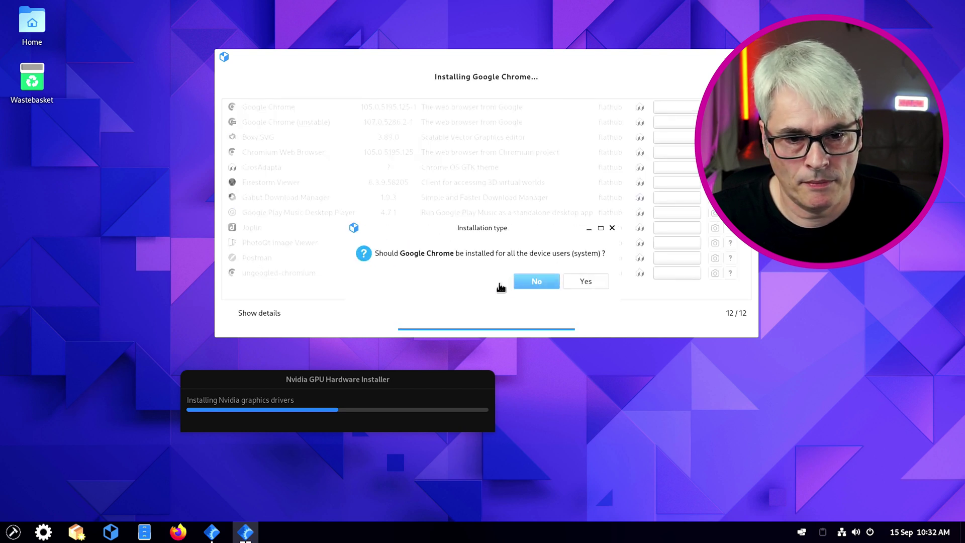
click(537, 281)
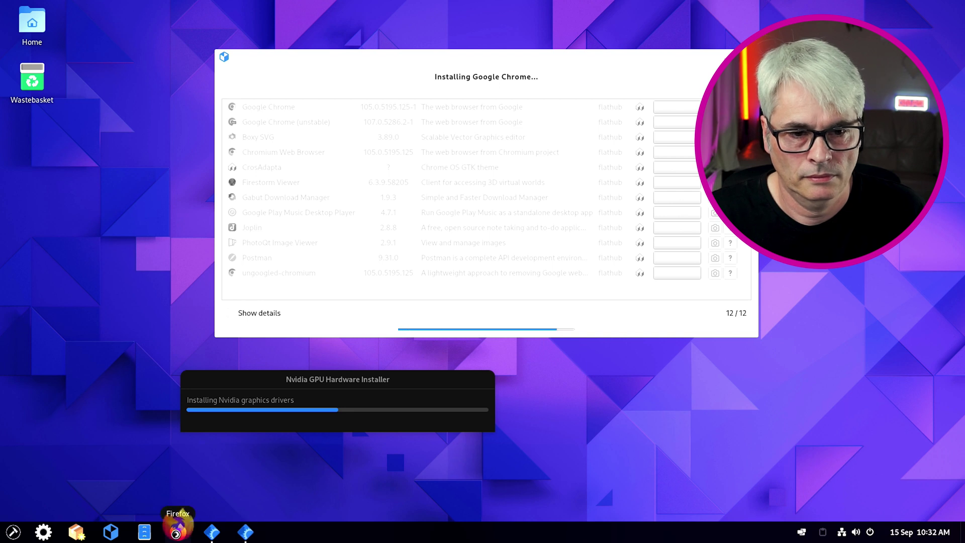
click(245, 406)
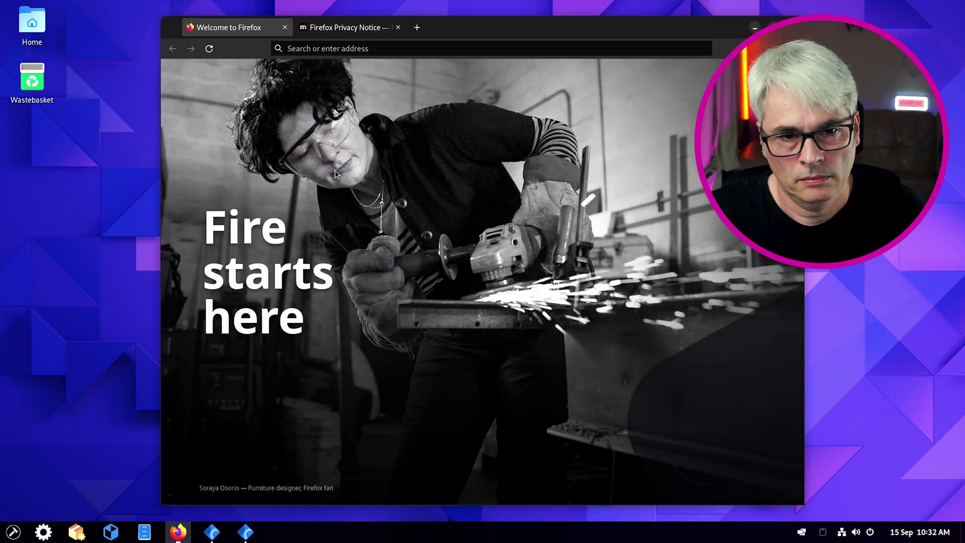
Search the web for 'davinci resolve 18' and accept Google's cookies.
click(376, 47)
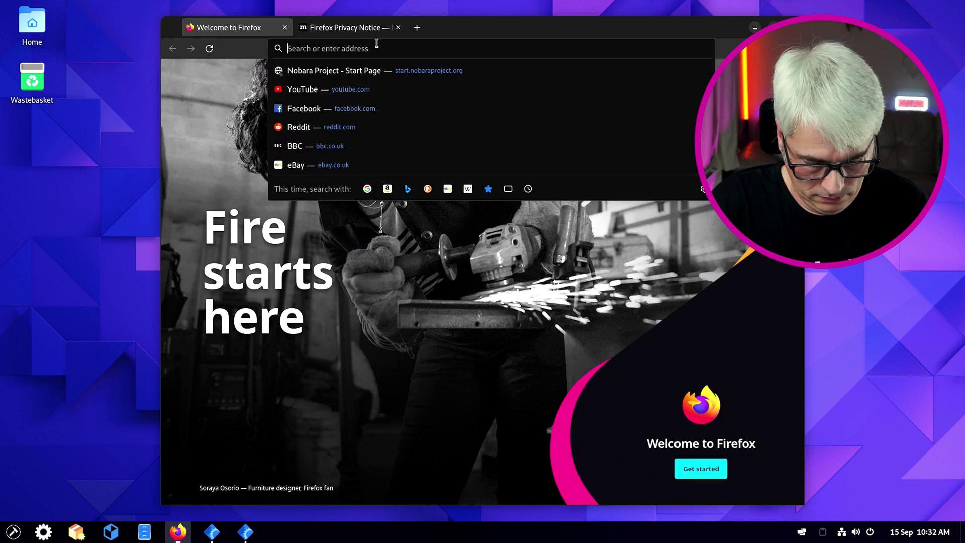
text(da)
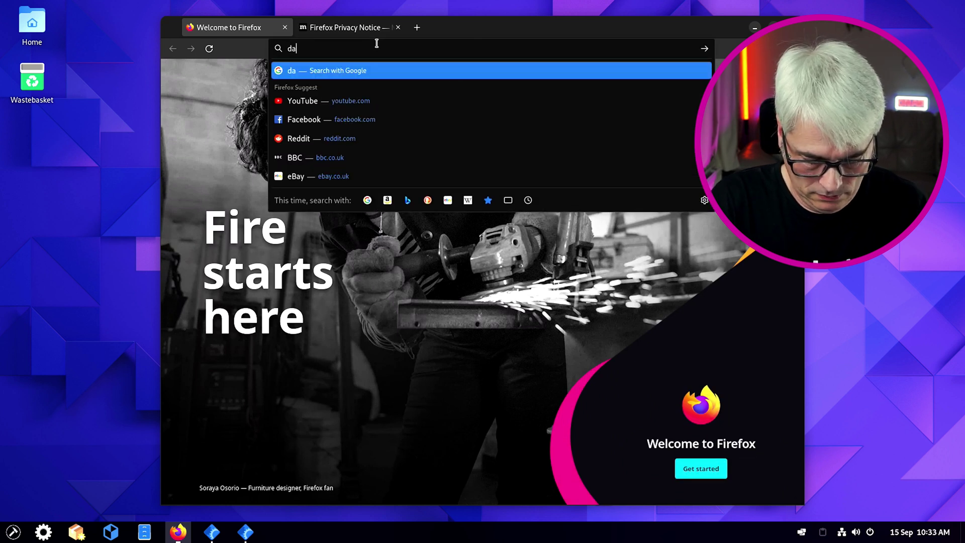
text(vinci)
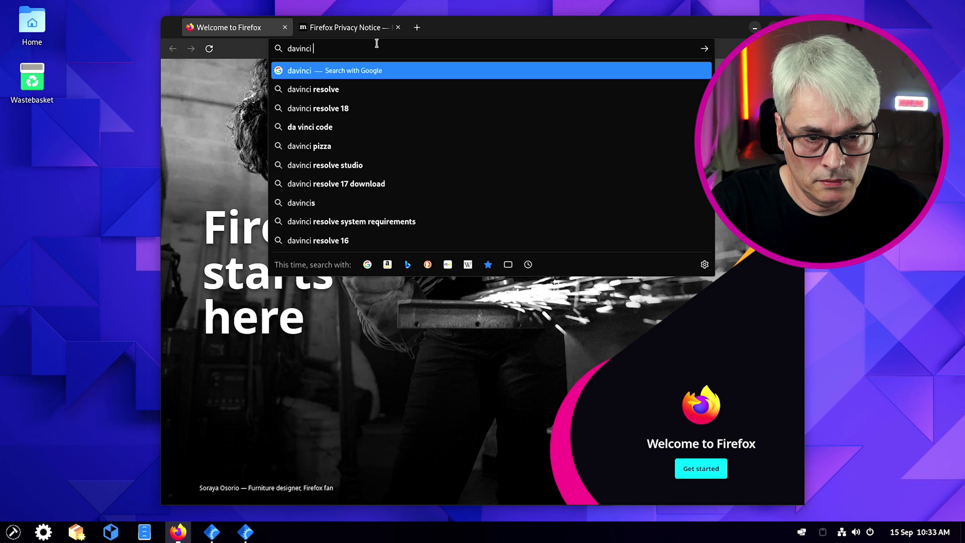
key(Down)
key(Down)
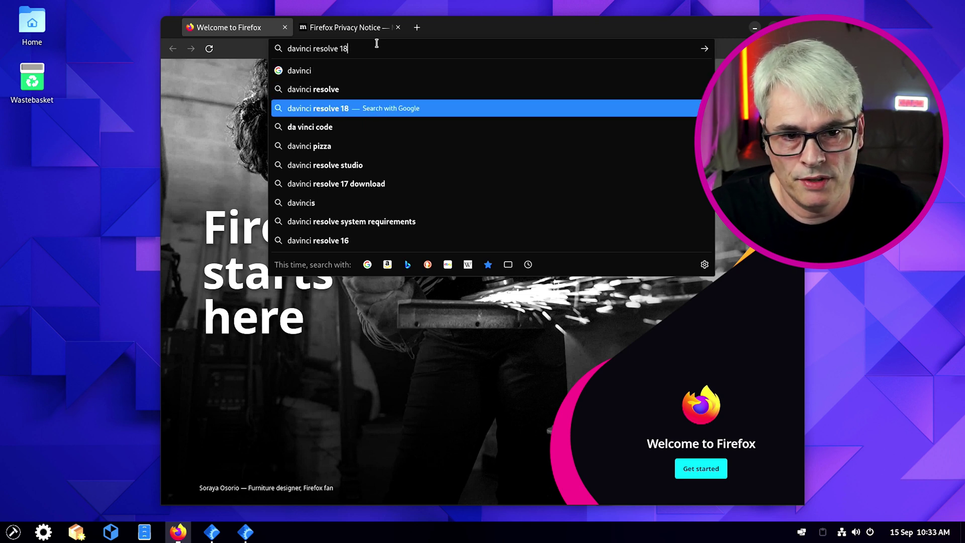
key(Return)
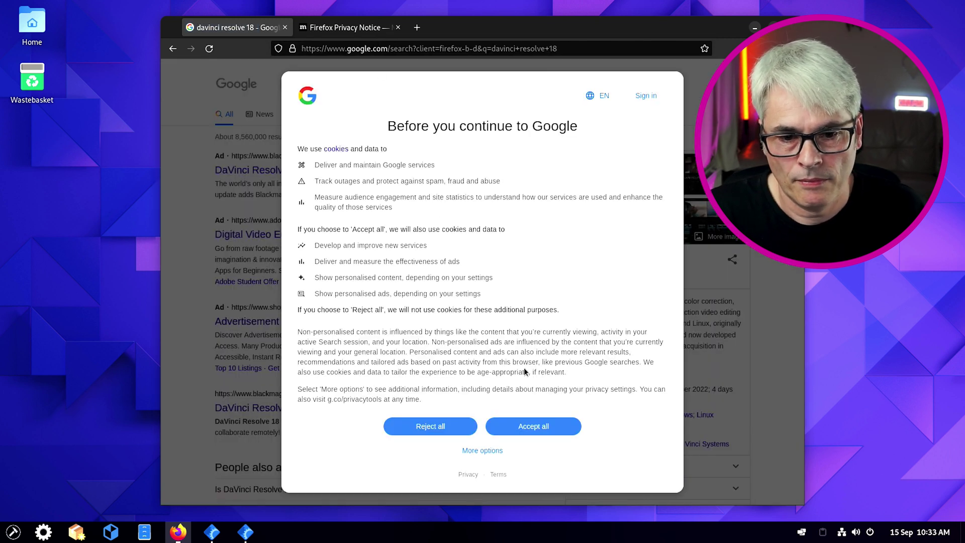
click(534, 427)
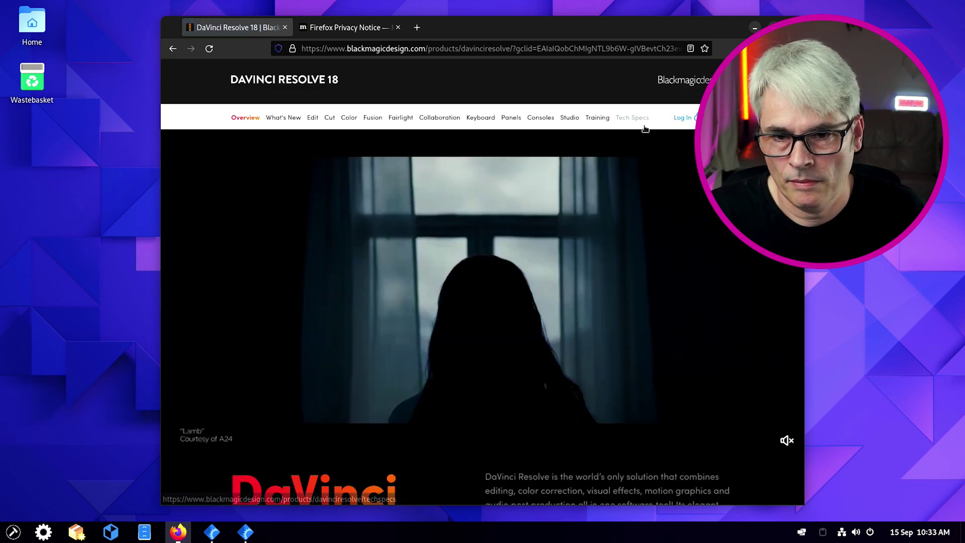
Maximize Firefox, scroll the DaVinci Resolve 18 page, and open its free download options.
key(super+Up)
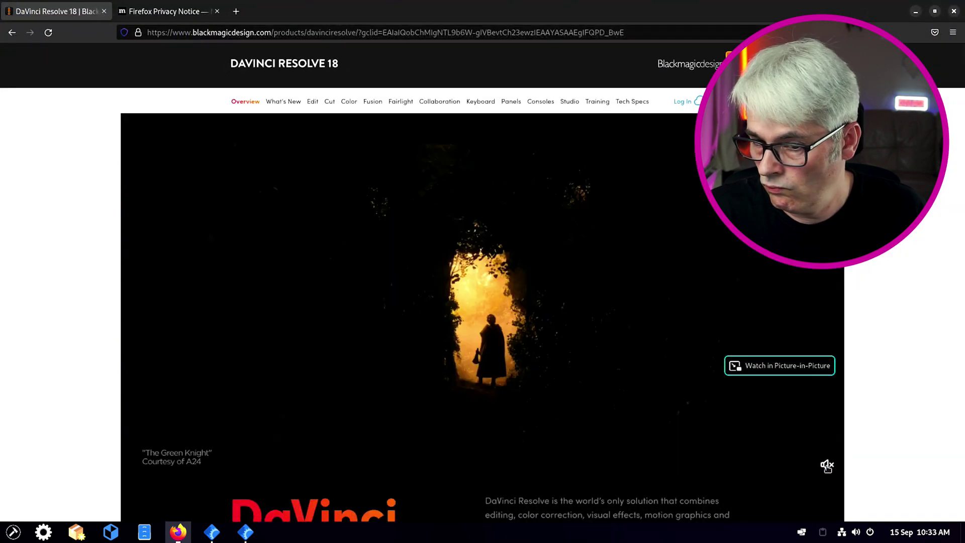
click(827, 464)
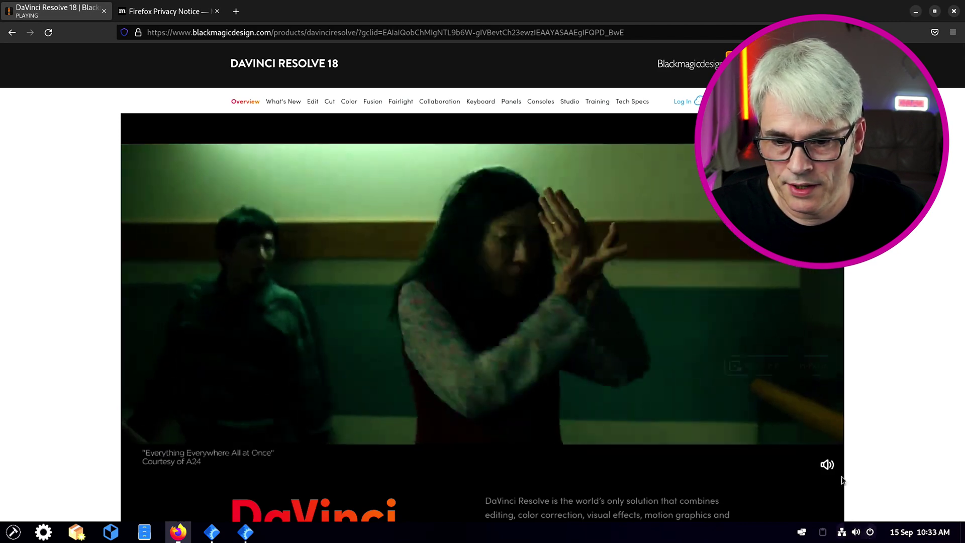
click(826, 463)
scroll(730, 431, down, 10)
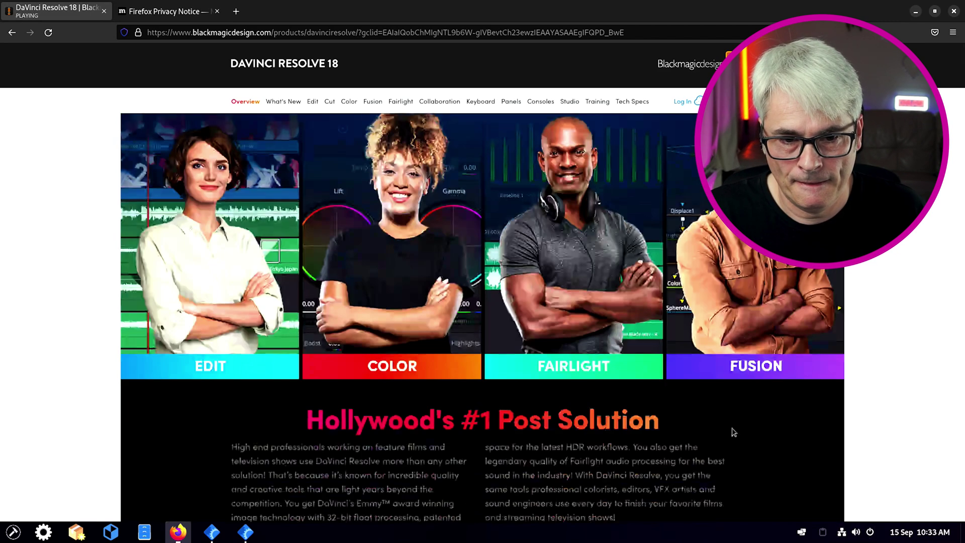
scroll(709, 429, down, 6)
scroll(709, 430, down, 20)
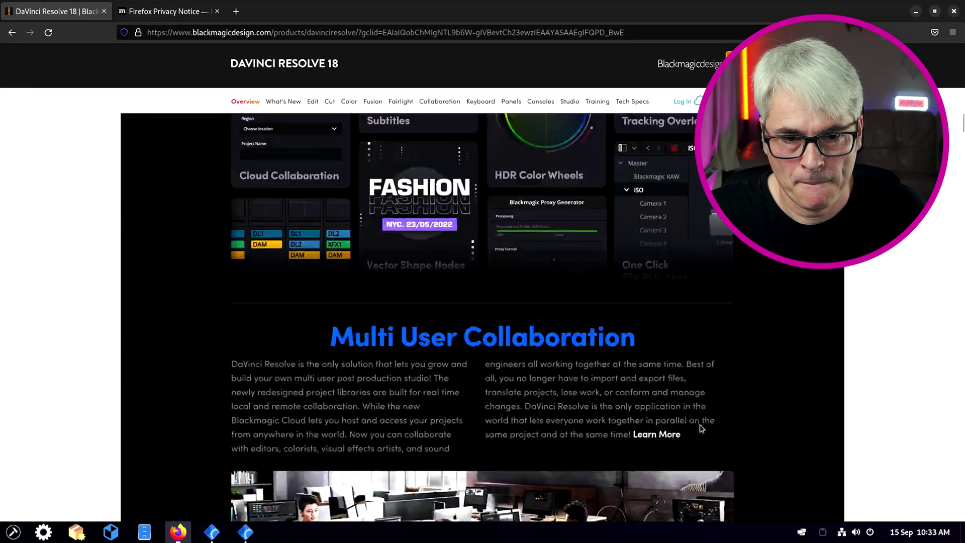
scroll(702, 428, down, 20)
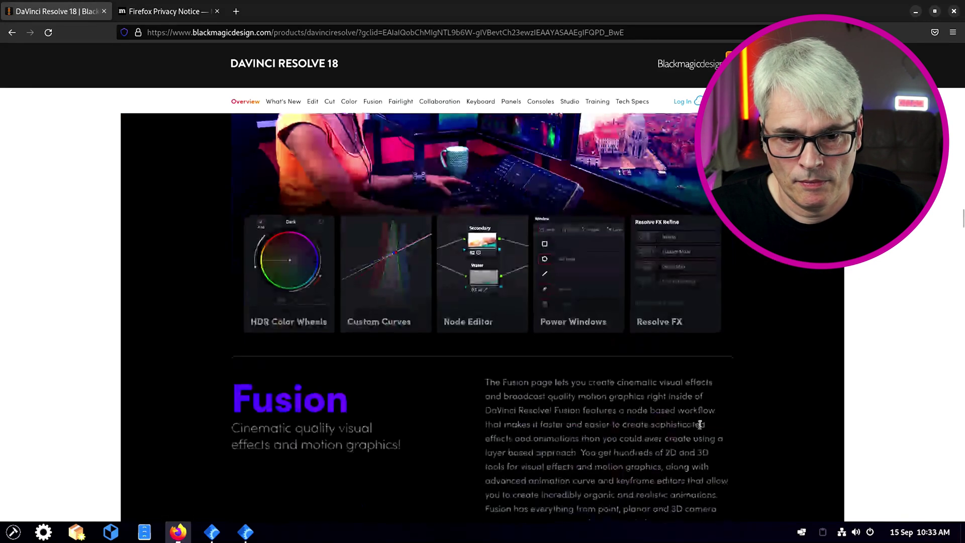
scroll(701, 429, down, 15)
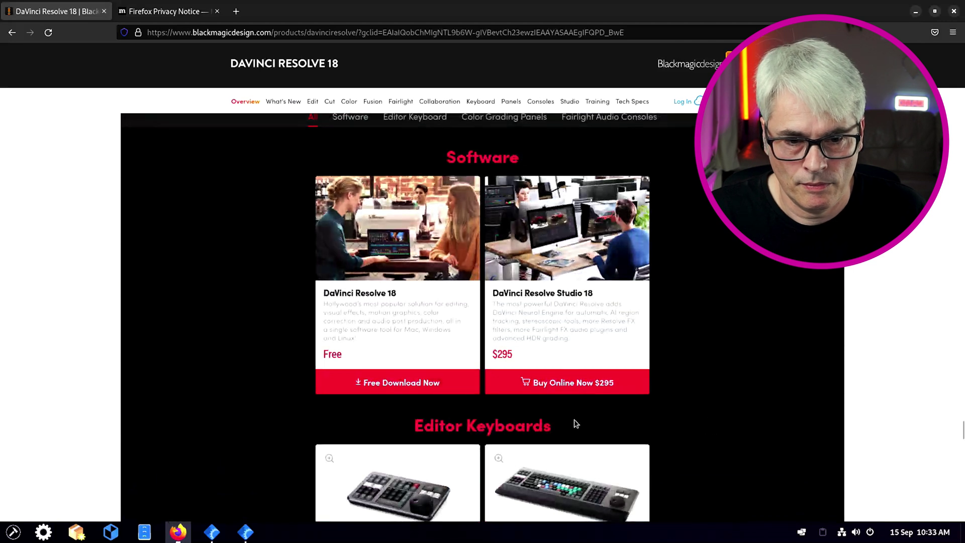
click(401, 383)
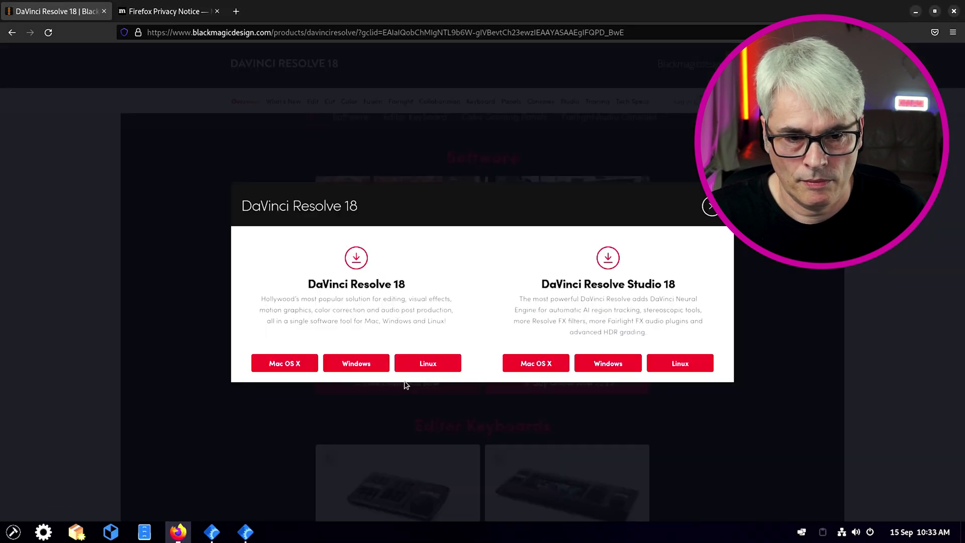
Download the Linux DaVinci_Resolve_18.0.3_Linux.zip file and minimize Firefox.
click(489, 362)
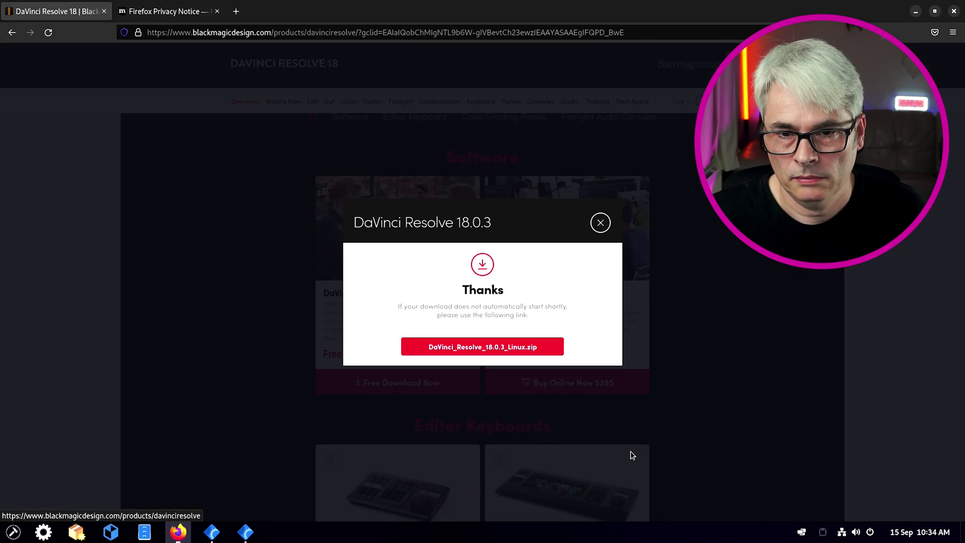
click(451, 345)
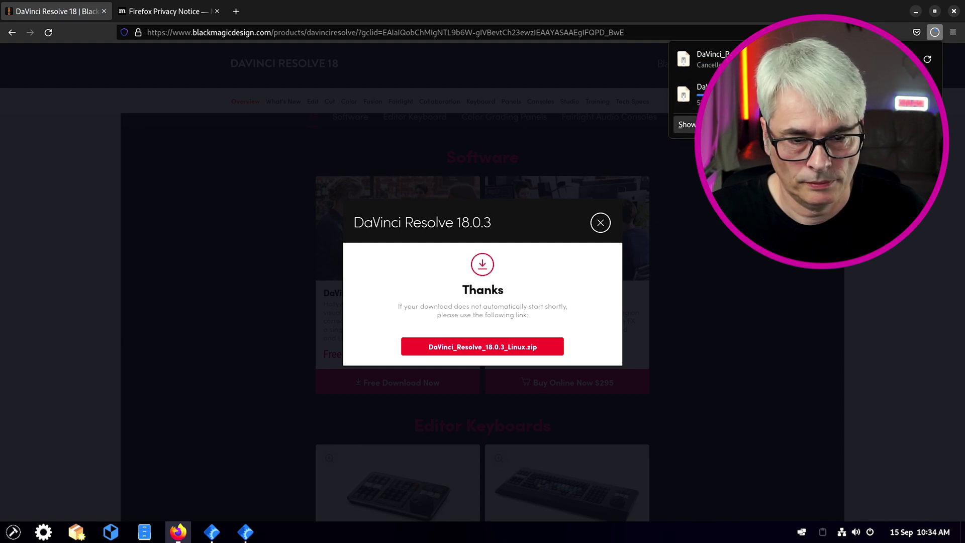
click(184, 537)
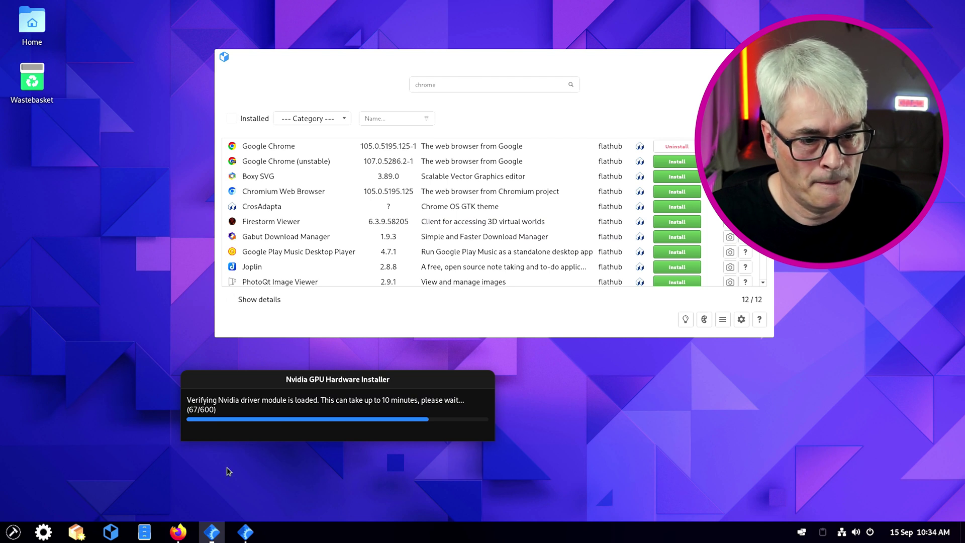
Open the ArcMenu's All Applications list and dismiss the software manager window.
click(13, 531)
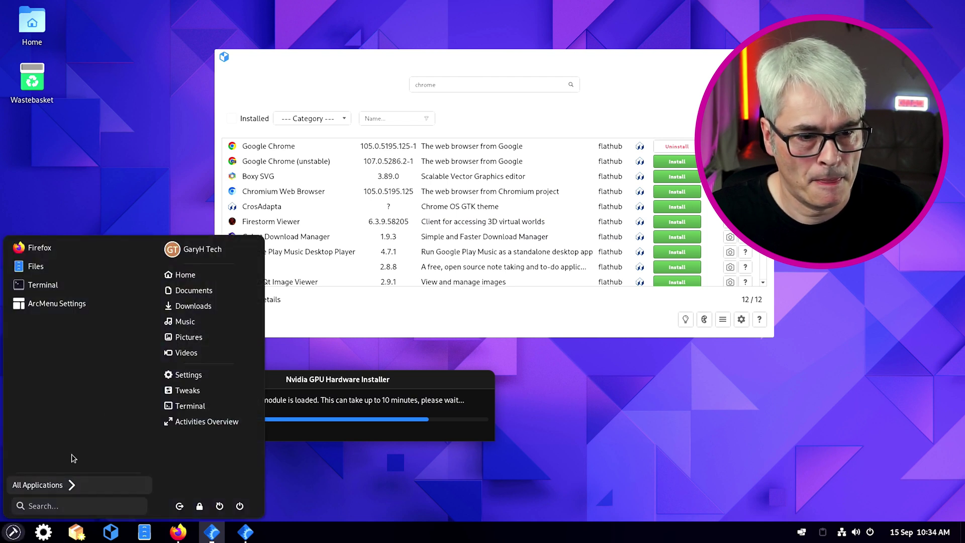
click(93, 487)
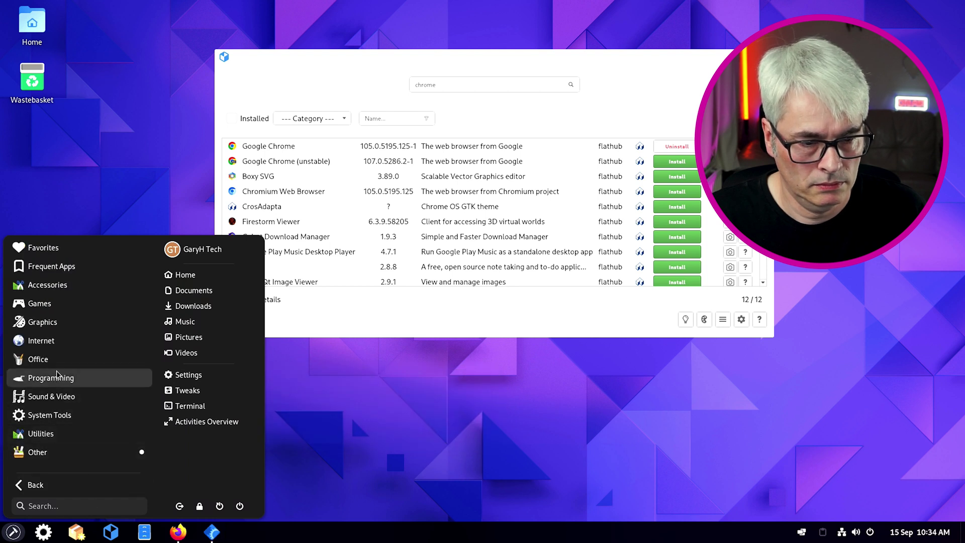
click(330, 357)
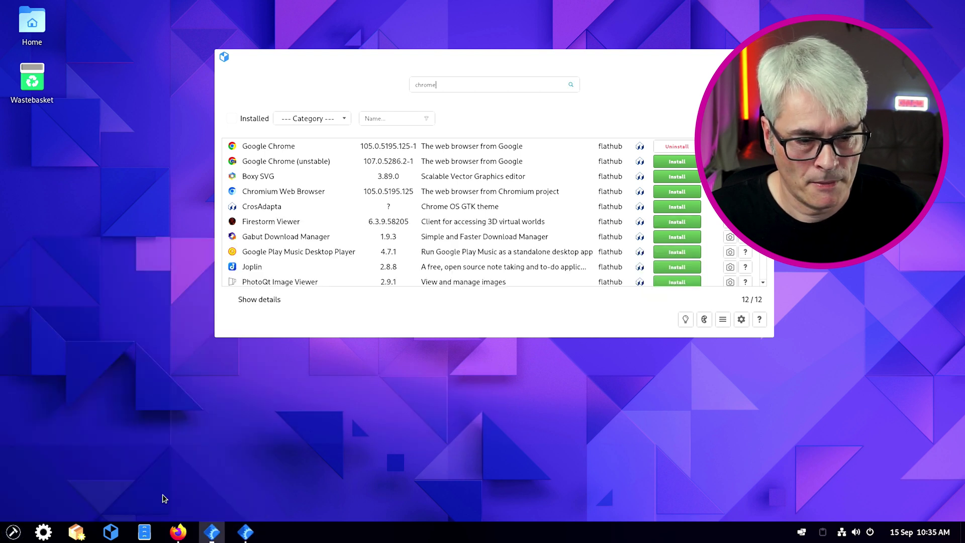
click(20, 538)
click(44, 485)
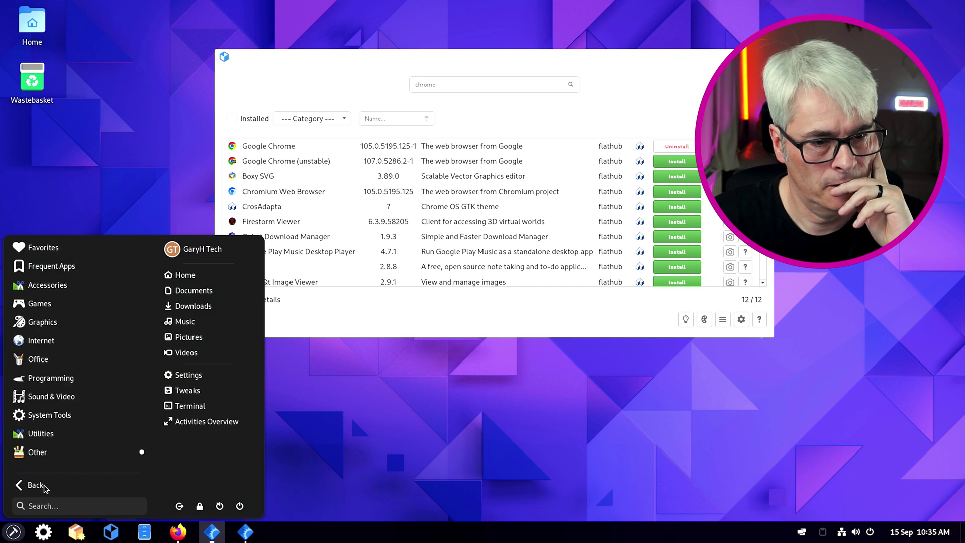
Browse the Other and Internet categories to confirm Google Chrome is listed, then open Files.
click(45, 451)
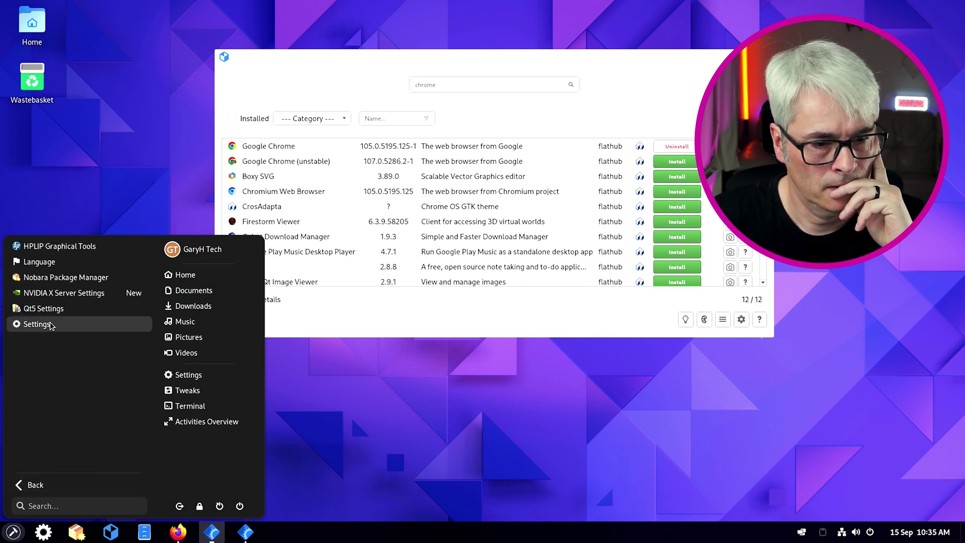
click(65, 487)
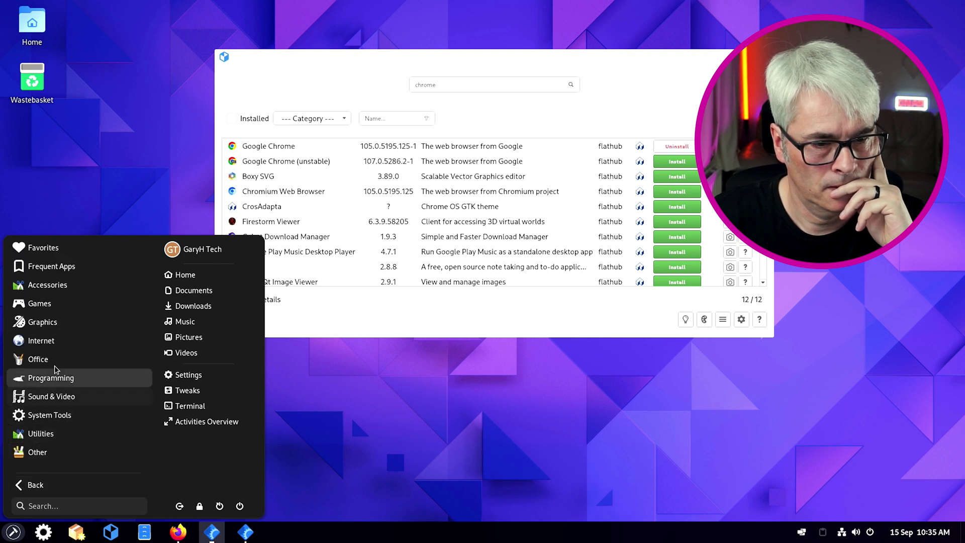
click(53, 340)
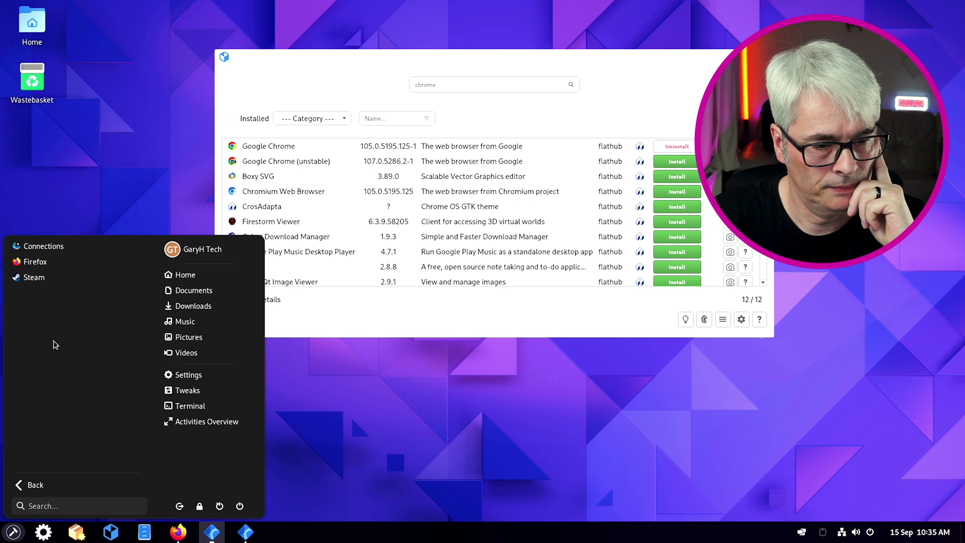
click(36, 485)
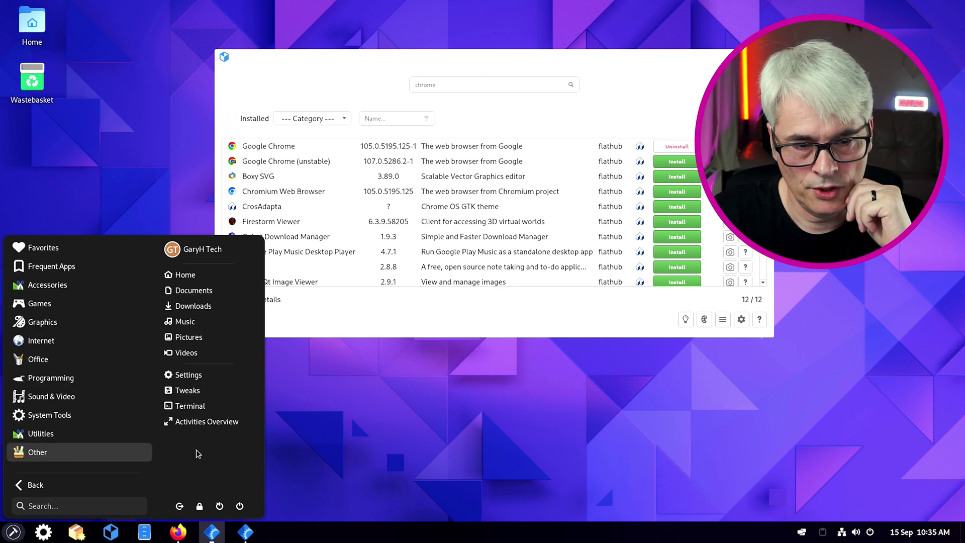
click(327, 425)
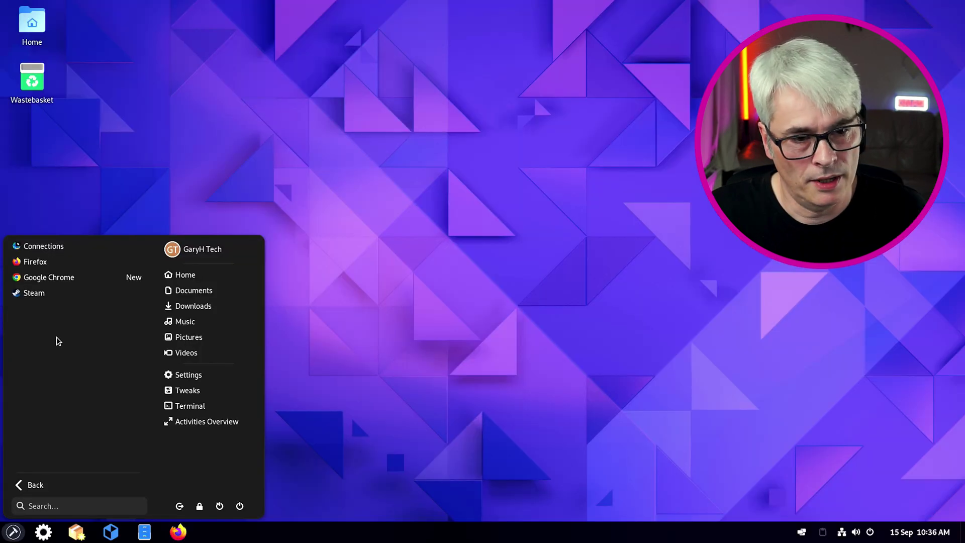
click(86, 485)
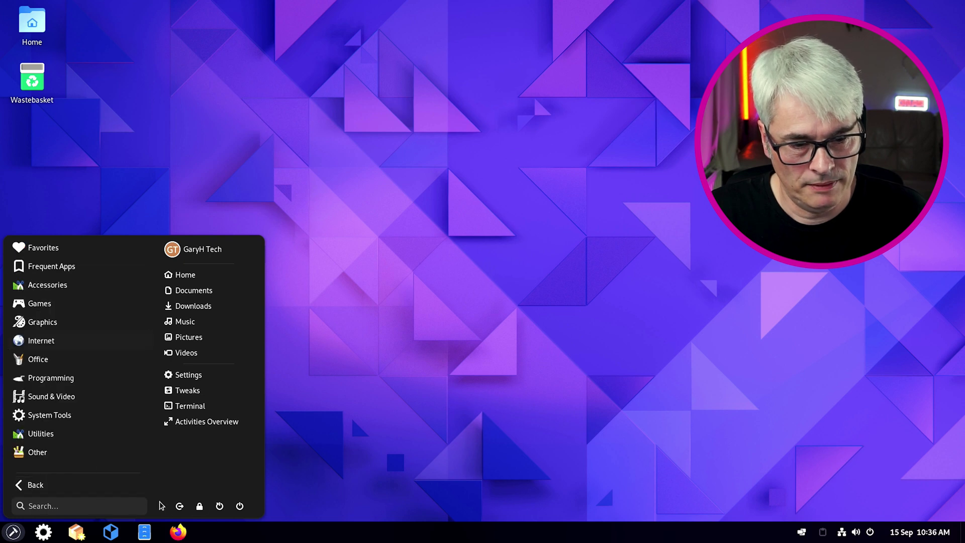
click(179, 533)
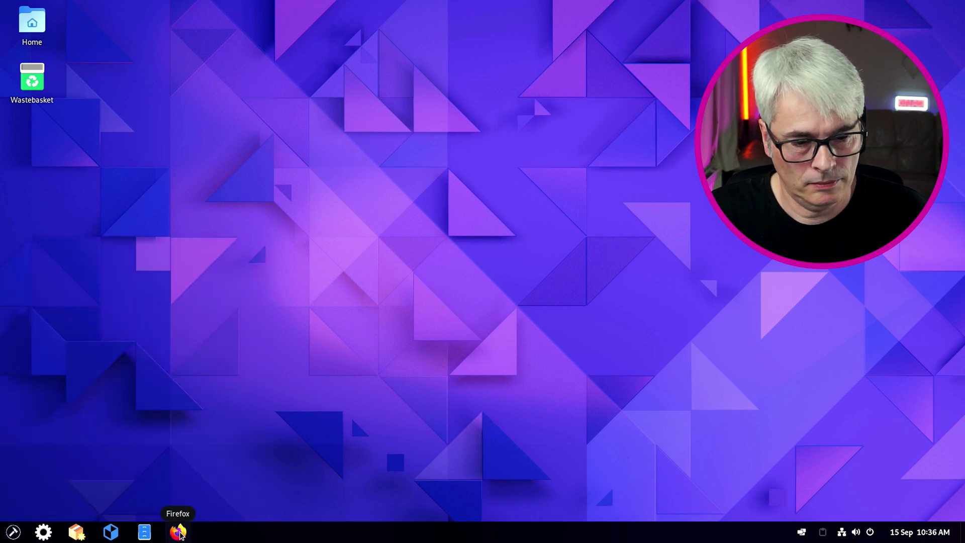
click(145, 531)
Extract DaVinci_Resolve_18.0.3_Linux.zip in Downloads and open a terminal in the extracted folder.
right_click(418, 188)
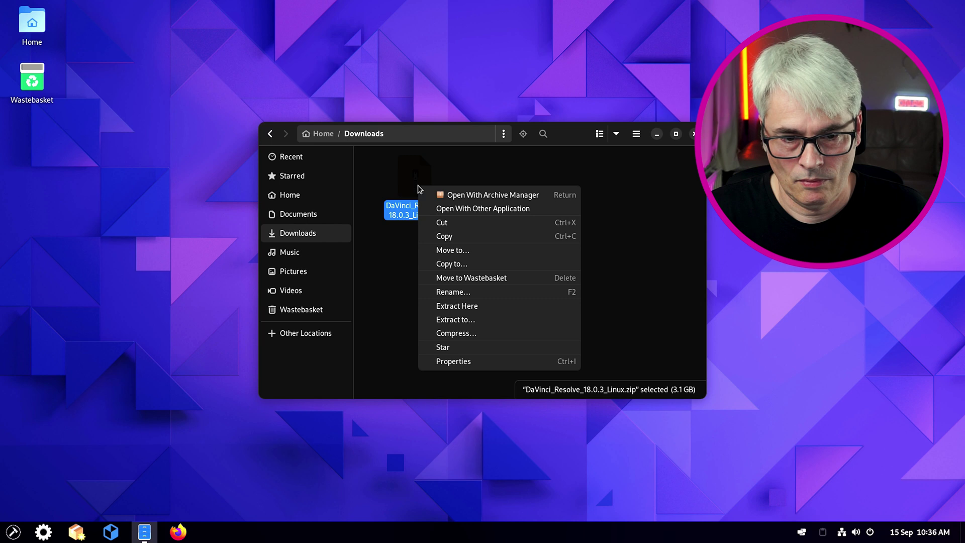
click(472, 308)
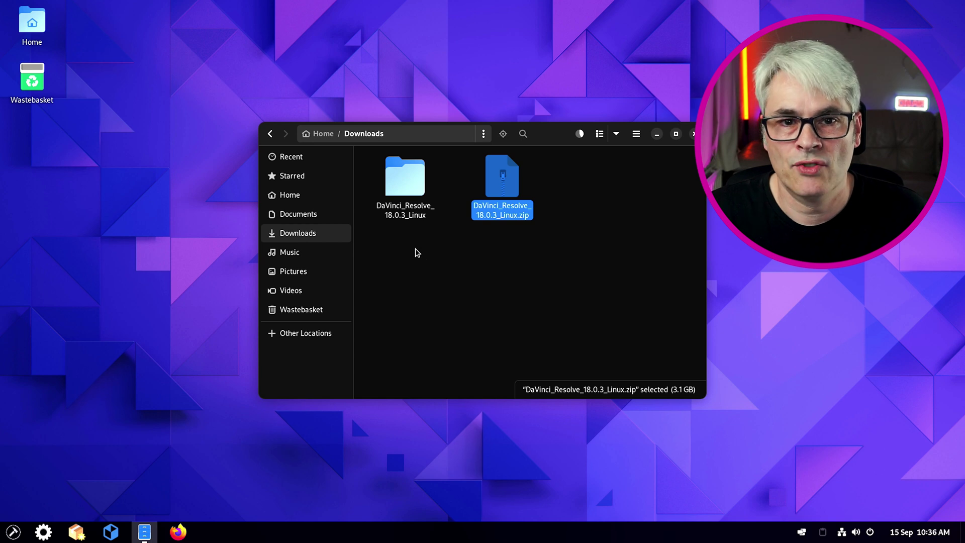
double_click(416, 197)
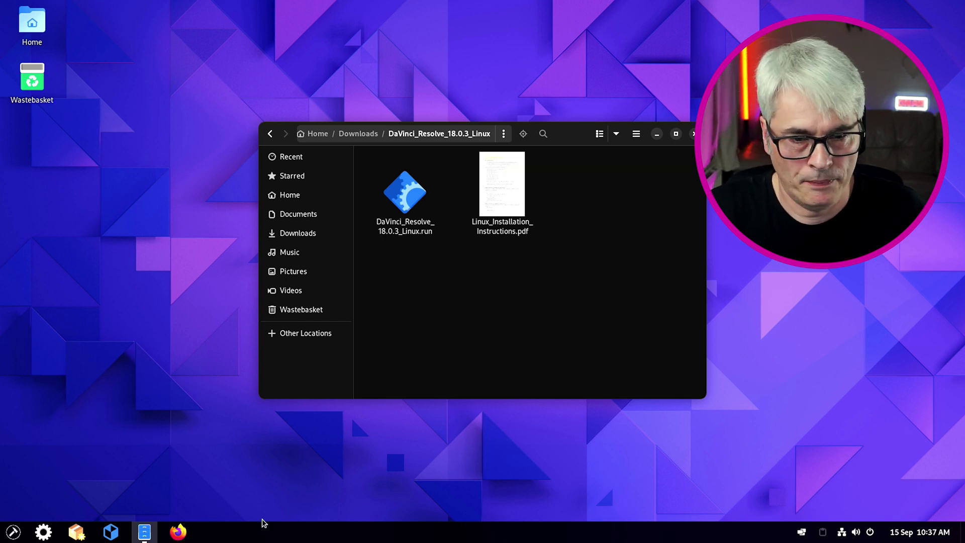
right_click(396, 326)
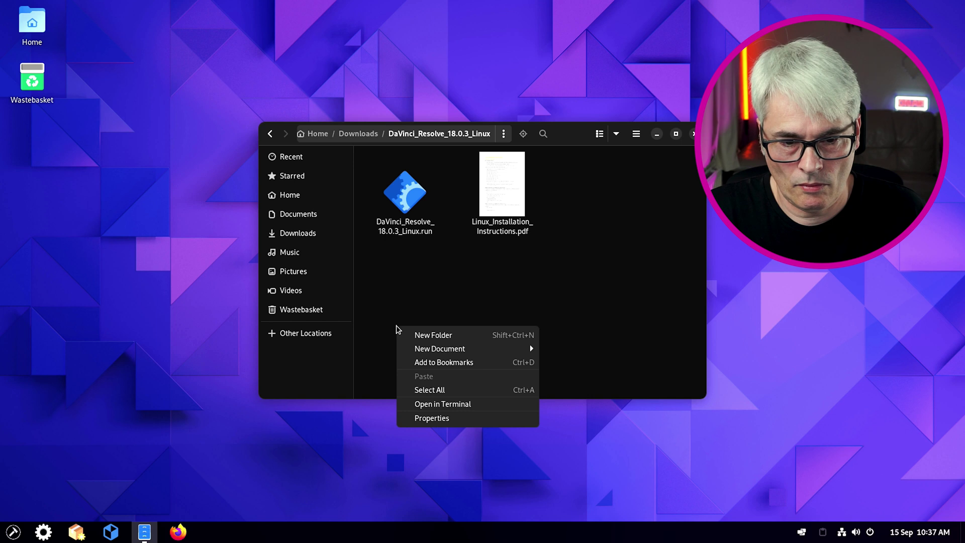
click(444, 405)
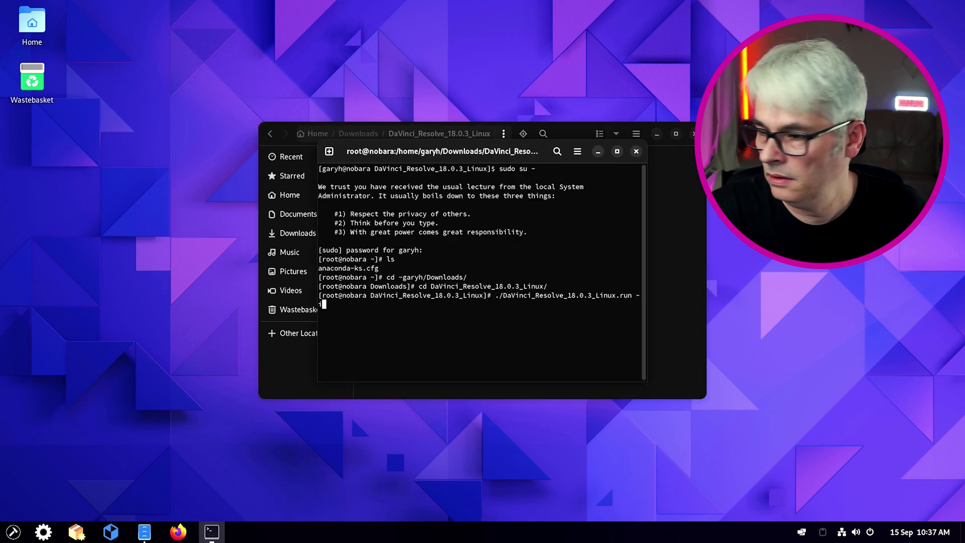
Leave the root shell and run ./DaVinci_Resolve_18.0.3_Linux.run -i as the normal user.
key(Return)
key(ctrl+d)
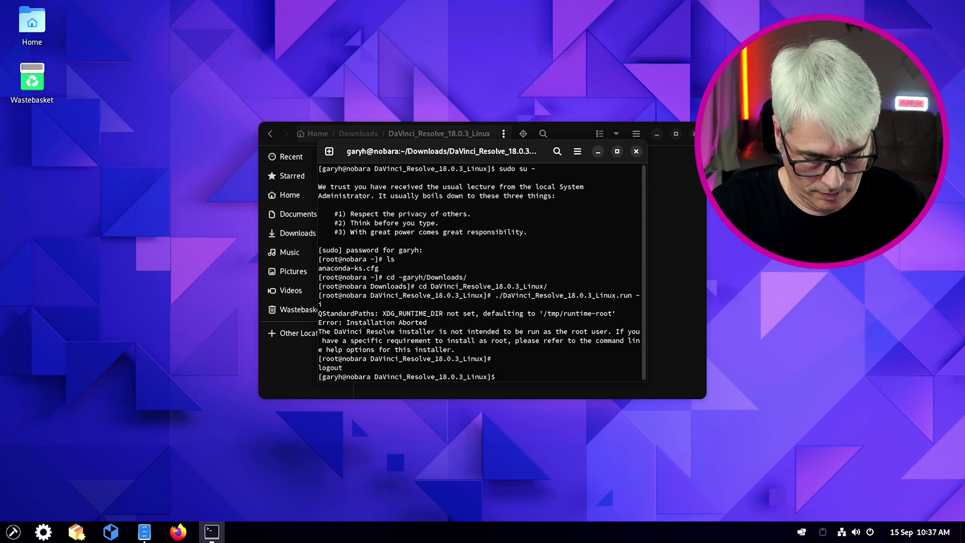
text(./d)
key(Tab)
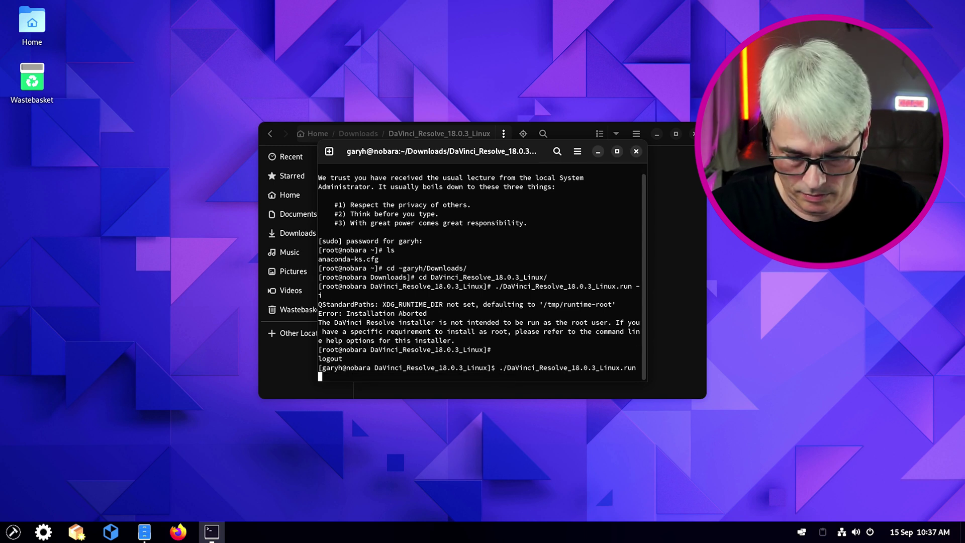
text(-i)
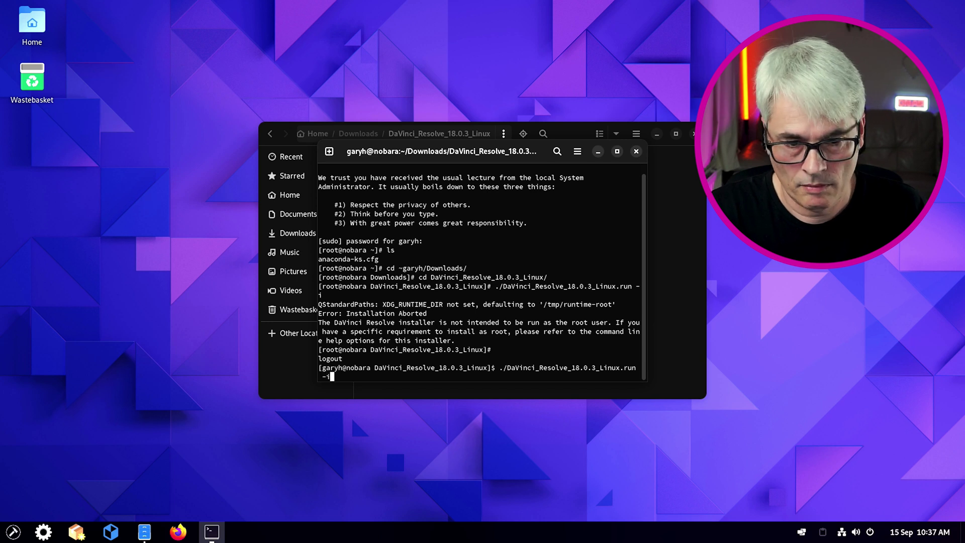
key(Return)
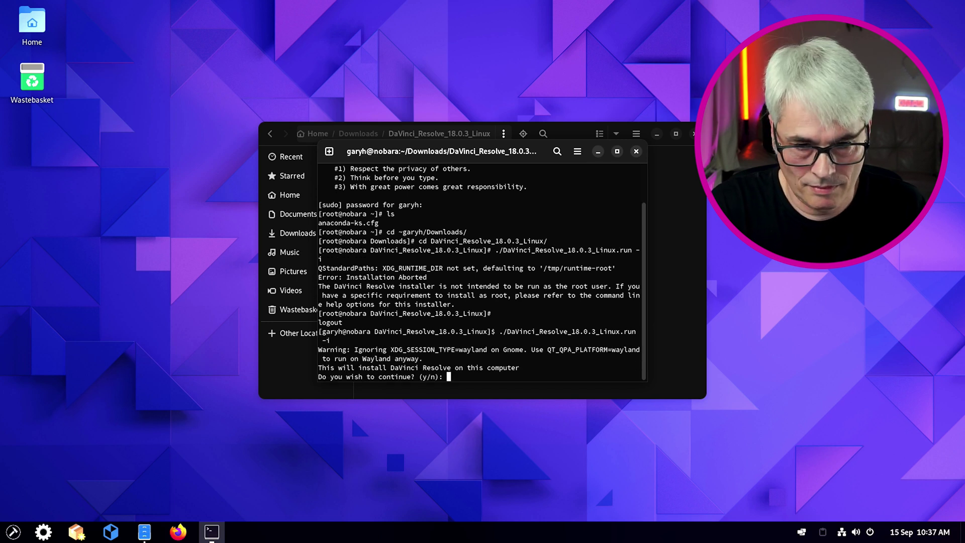
Answer y to the installer's continue and licence prompts.
text(y)
key(Return)
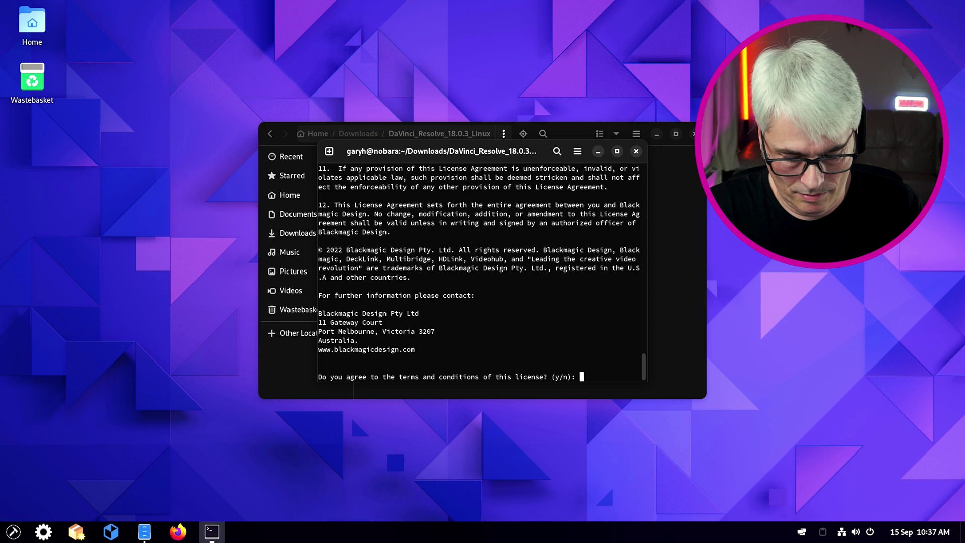
text(y)
key(Return)
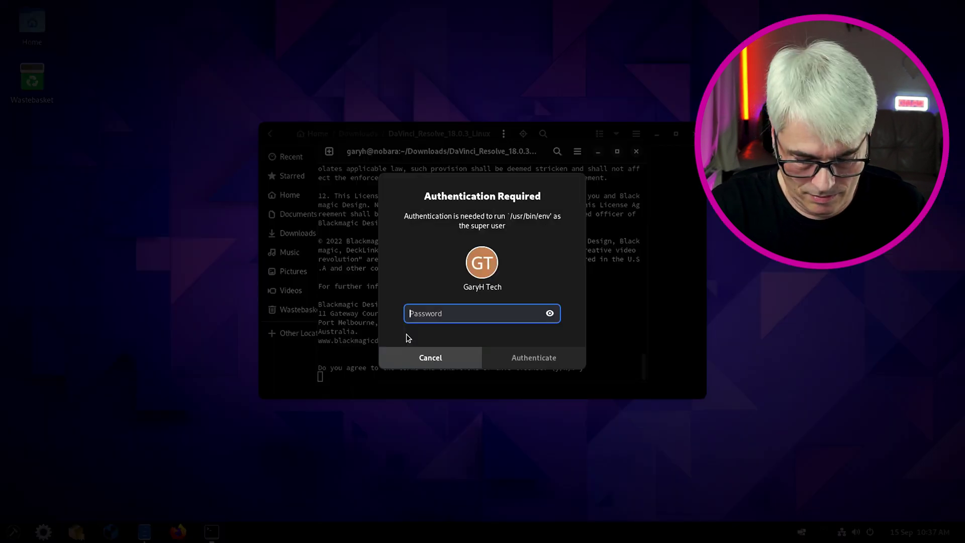
Enter the account password at both authentication prompts so the DaVinci Resolve install completes.
text(••••••)
key(Return)
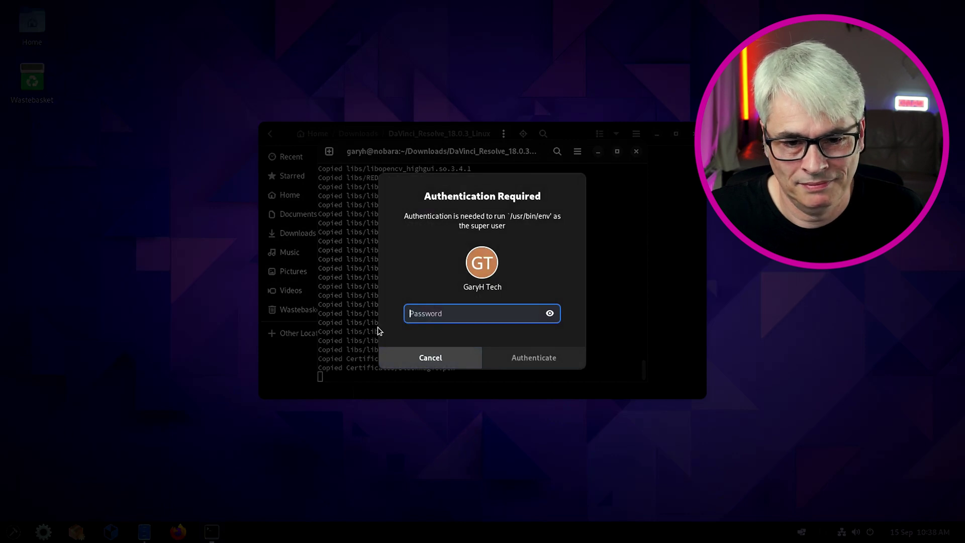
text(••••)
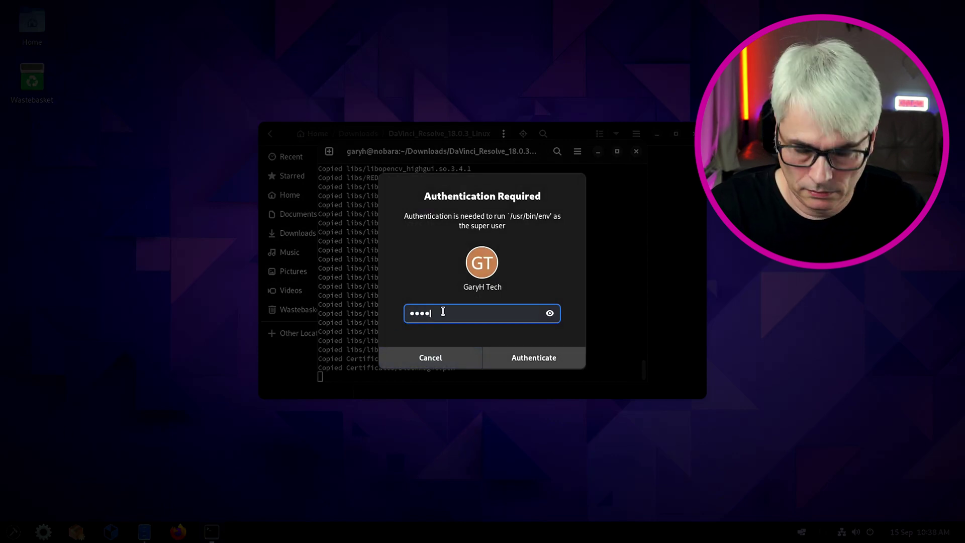
key(Return)
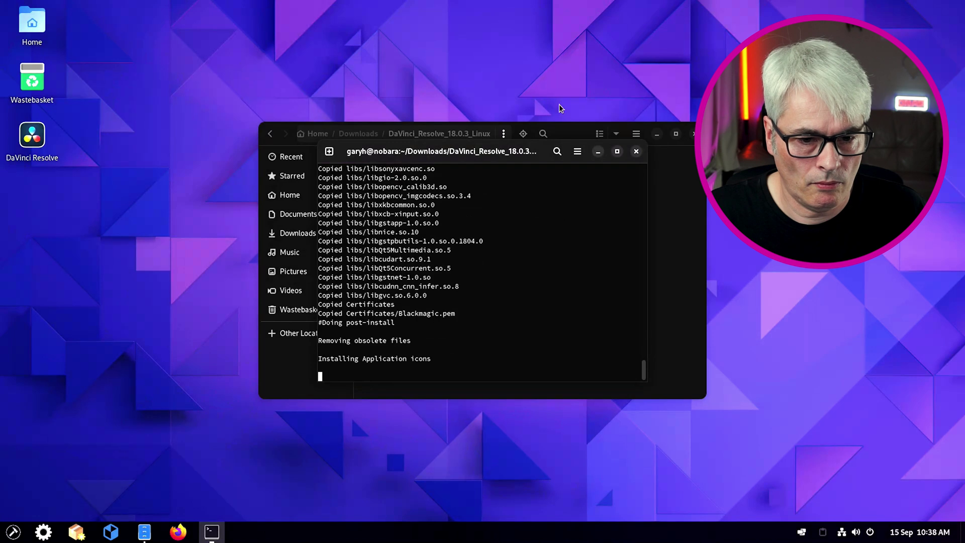
click(13, 532)
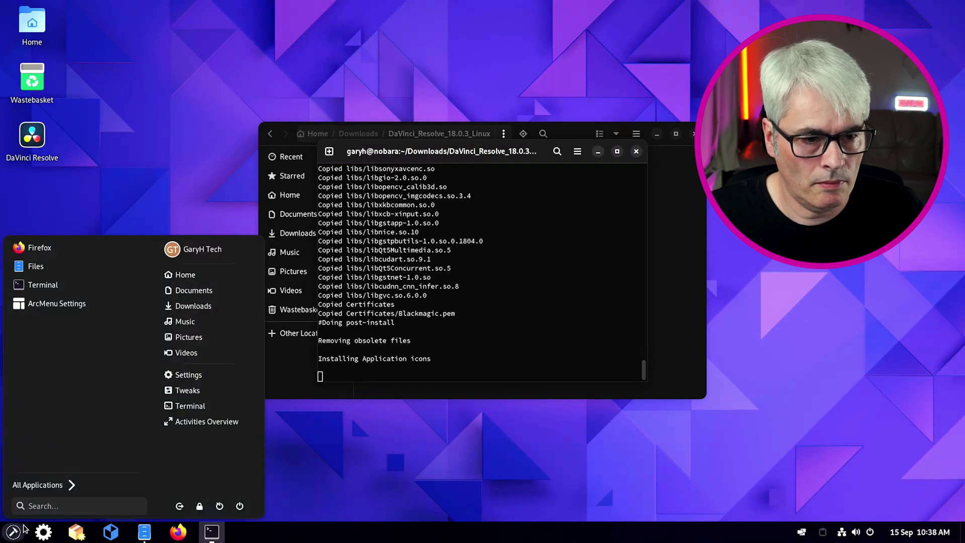
Launch Google Chrome from Internet apps, search Google for 'youtube' and accept cookies.
click(67, 489)
click(77, 357)
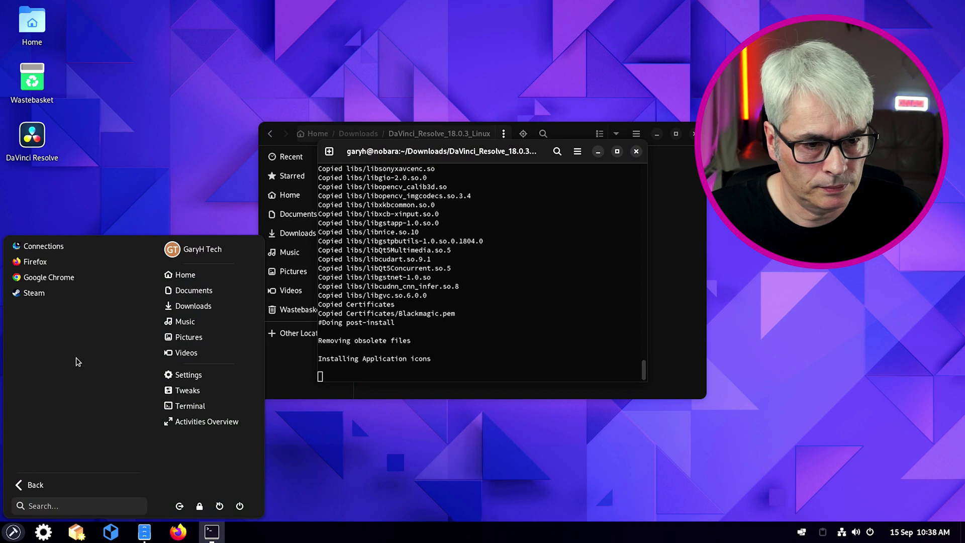
click(84, 278)
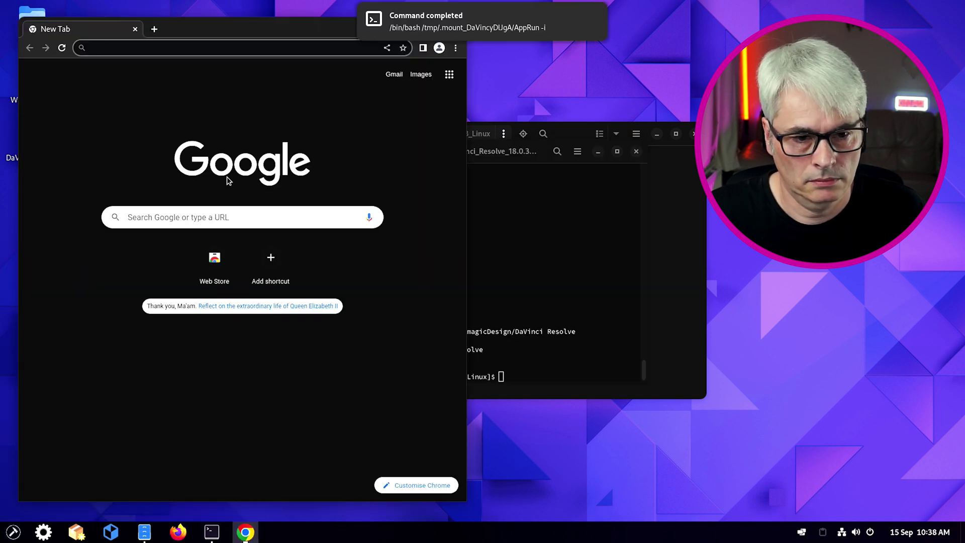
click(230, 219)
text(youtube)
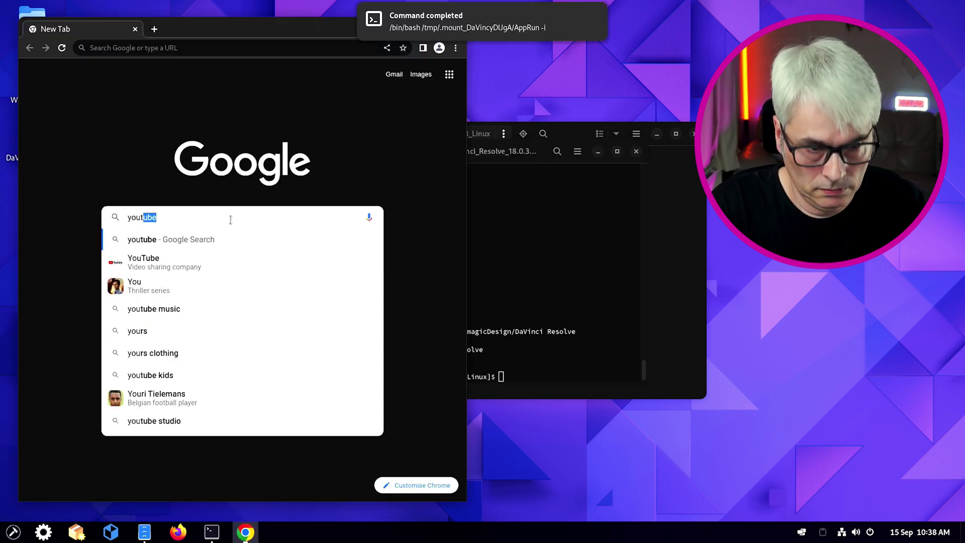
key(Return)
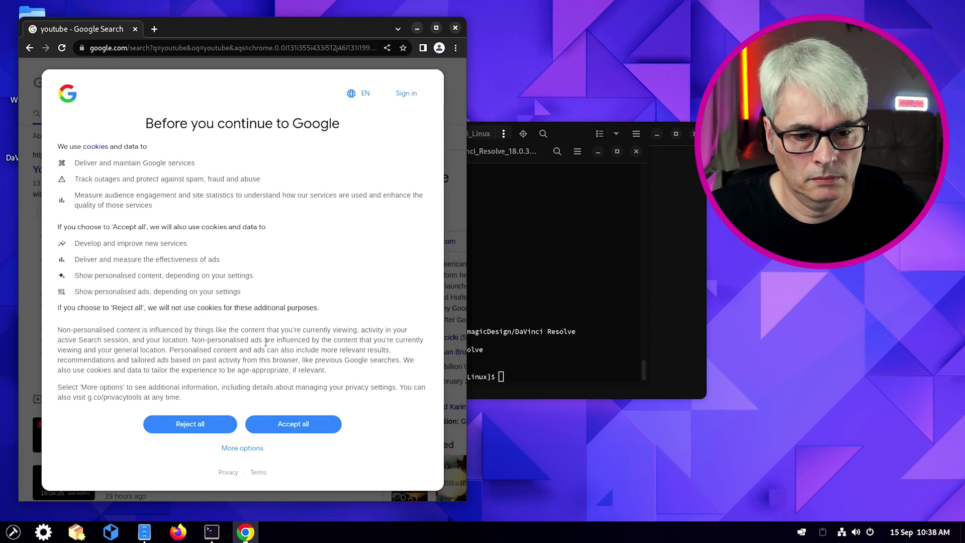
click(309, 425)
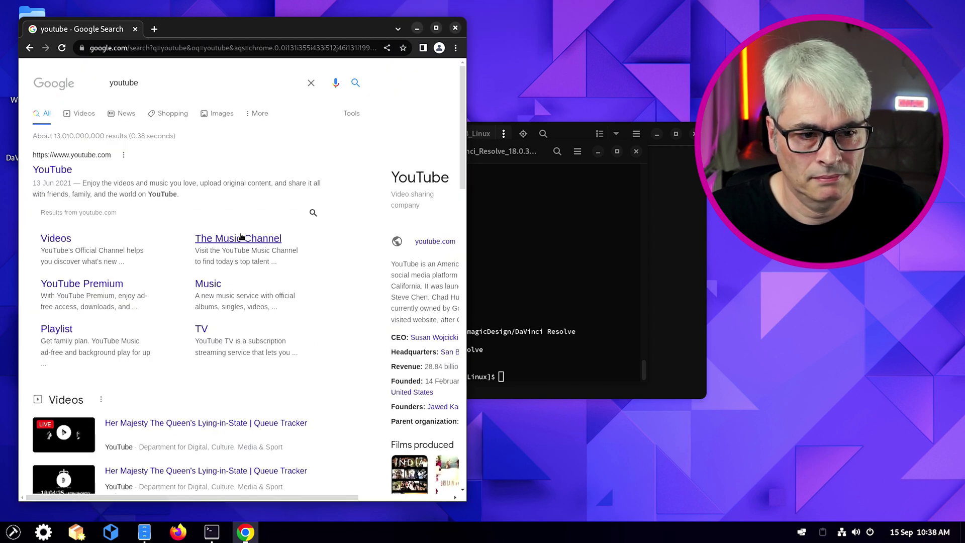
Open YouTube, accept its cookies, search for 'garyhtech' and maximize the window.
click(54, 171)
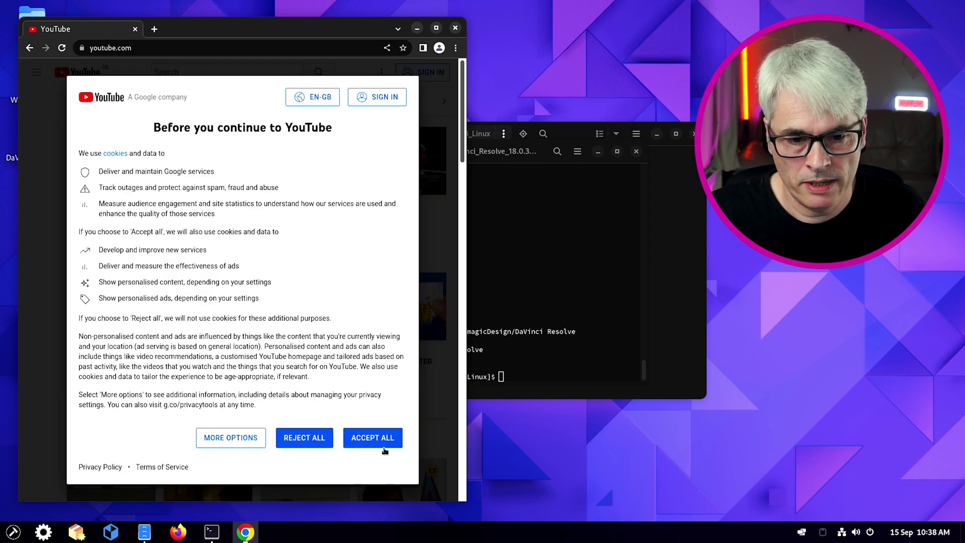
click(384, 445)
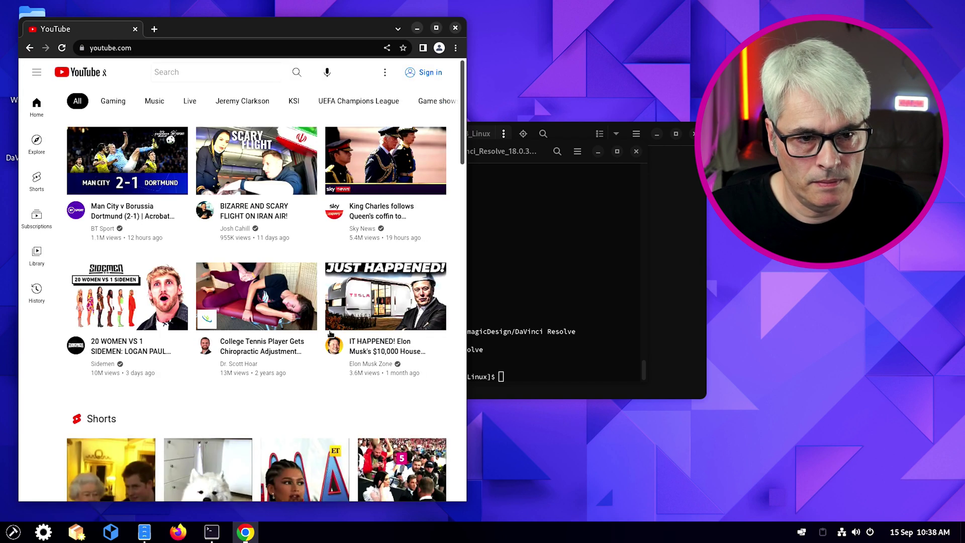
click(218, 71)
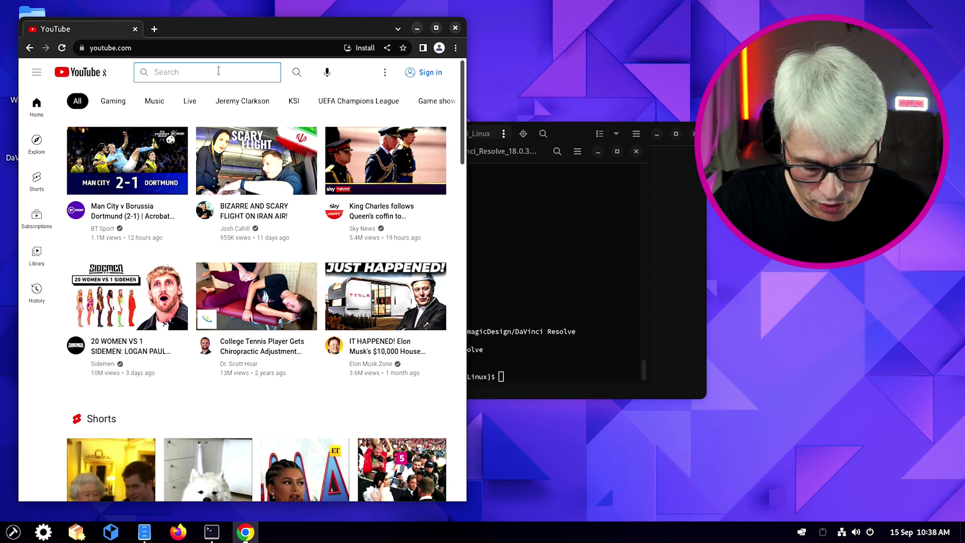
text(garyhtech)
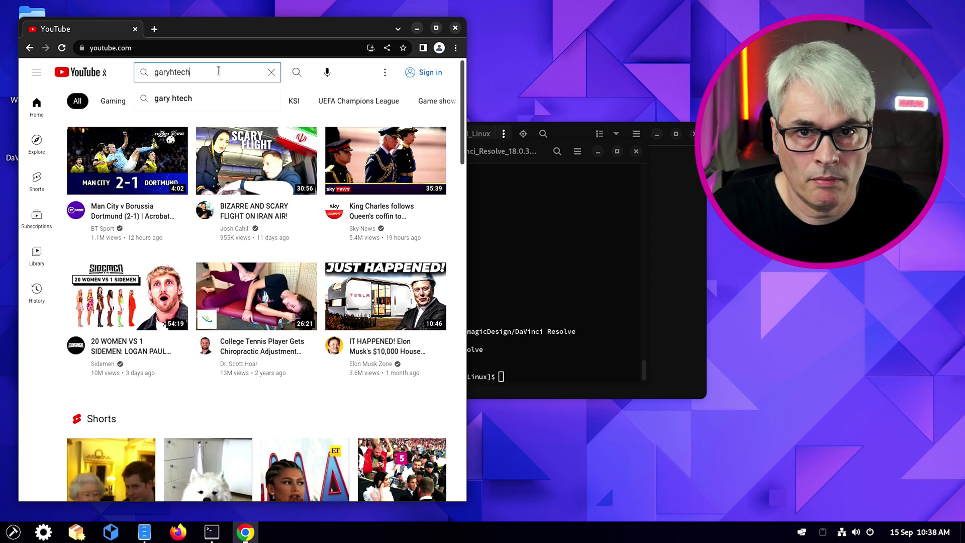
key(Return)
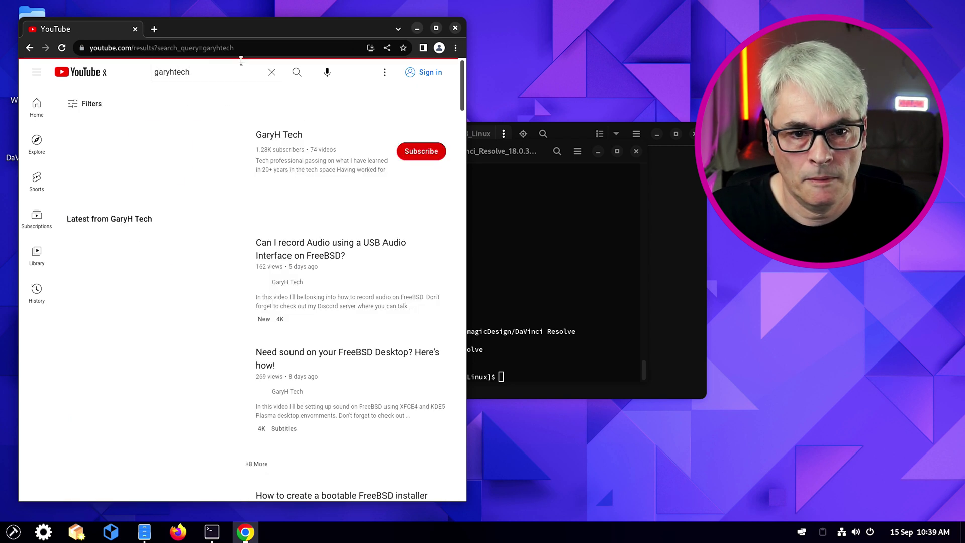
click(437, 29)
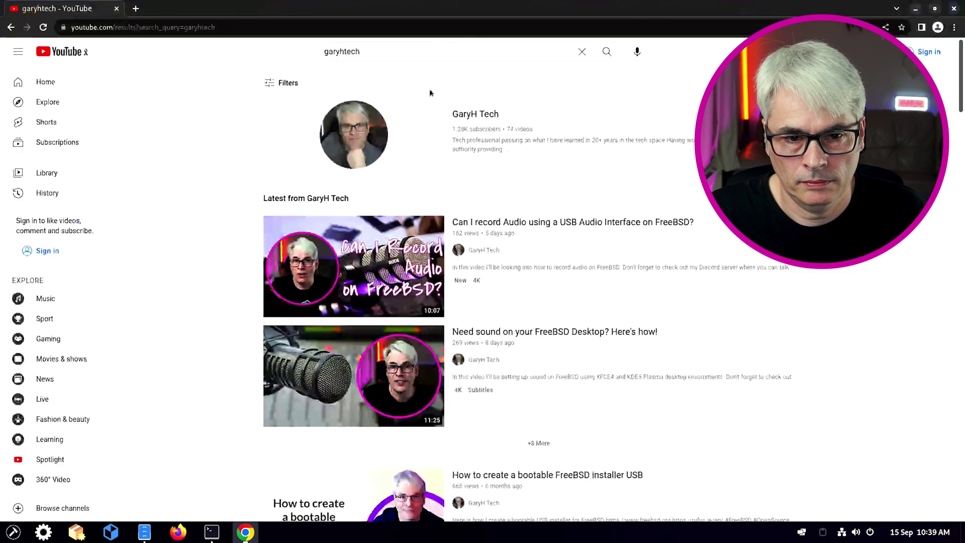
Play the latest FreeBSD USB audio video with quality set to 2160p.
click(527, 218)
click(579, 428)
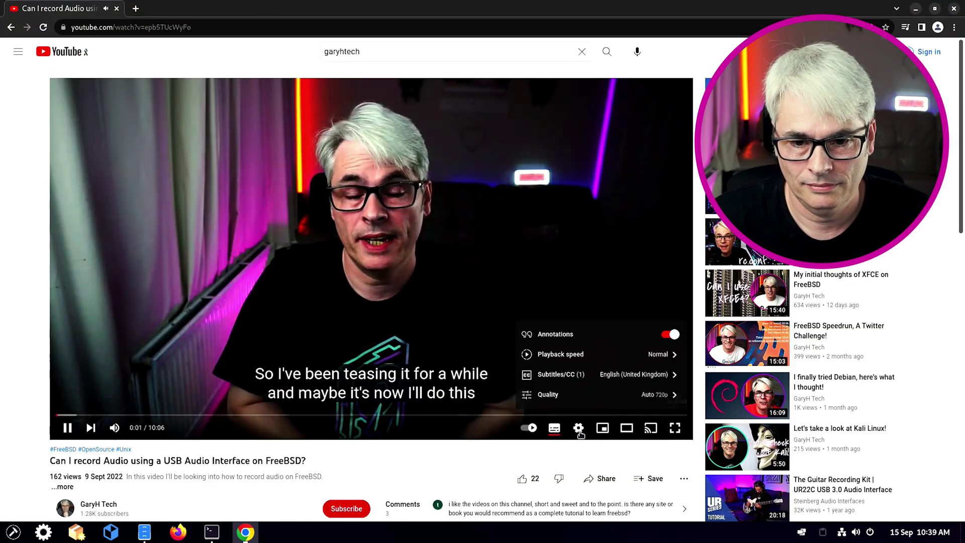
click(573, 394)
click(595, 243)
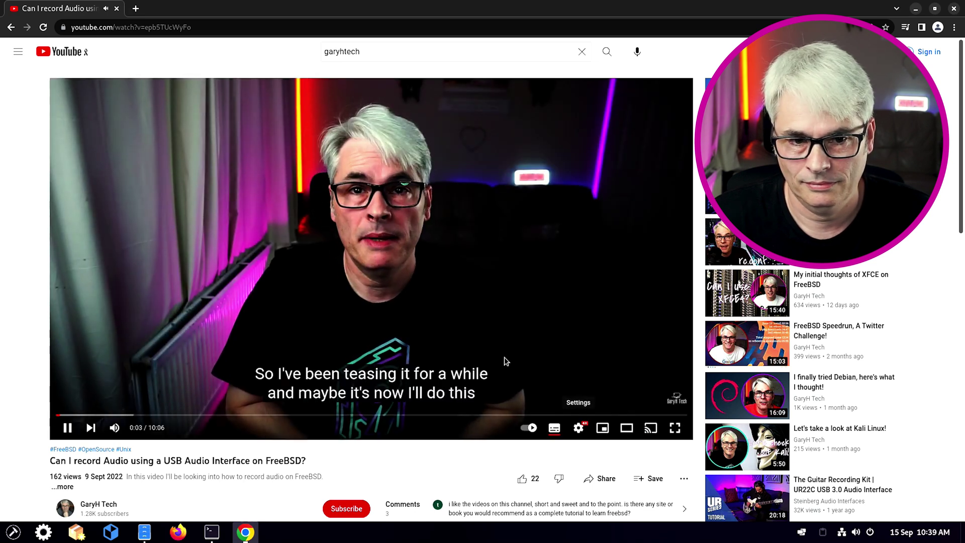
Dismiss the player's right-click menu and close Chrome.
right_click(507, 357)
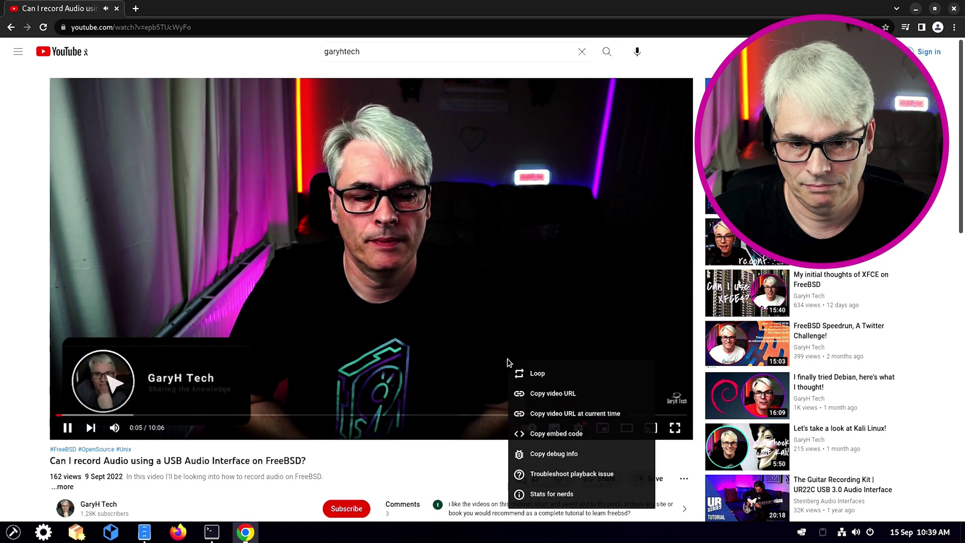
click(397, 469)
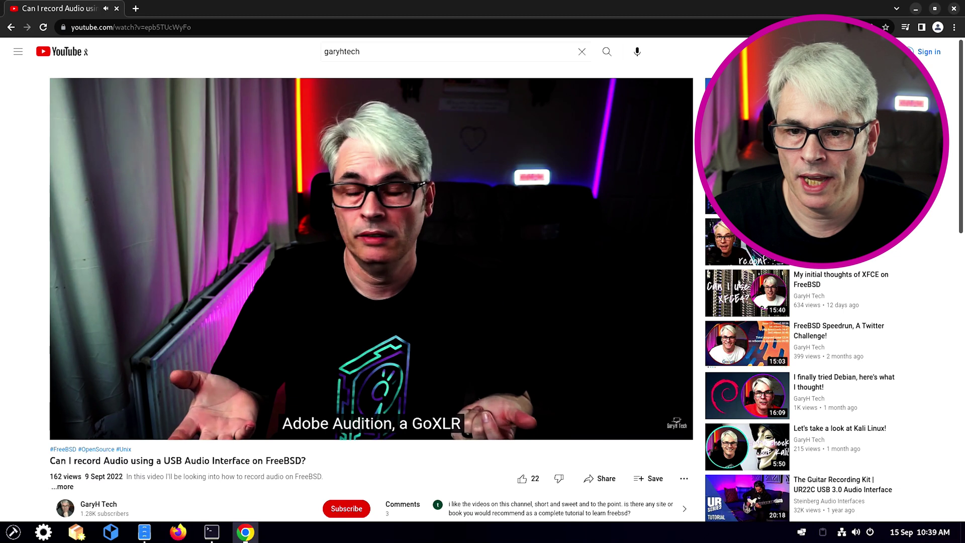
click(953, 8)
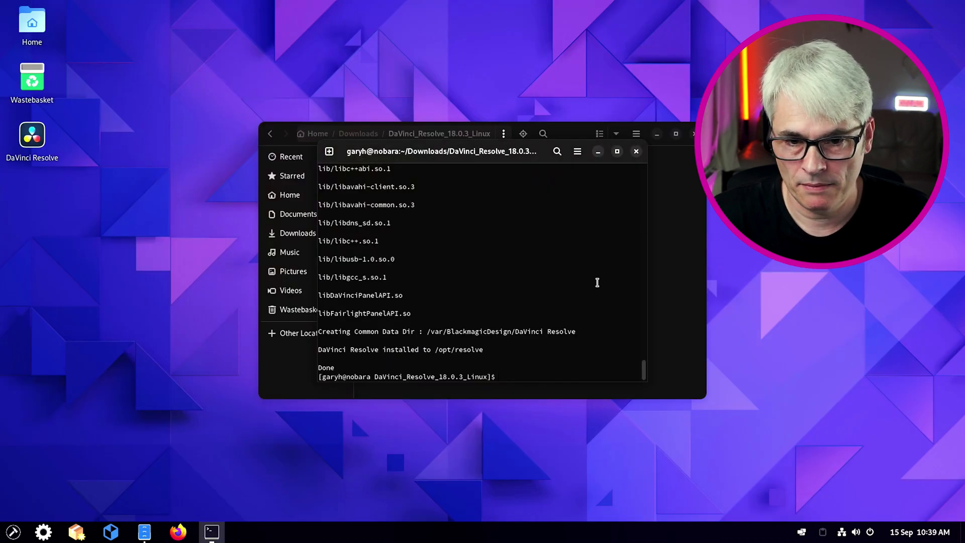
Run sudo dnf install rocom-opencl, which fails with no match, then open and close the ArcMenu.
text(sudo dnf install rocom-open)
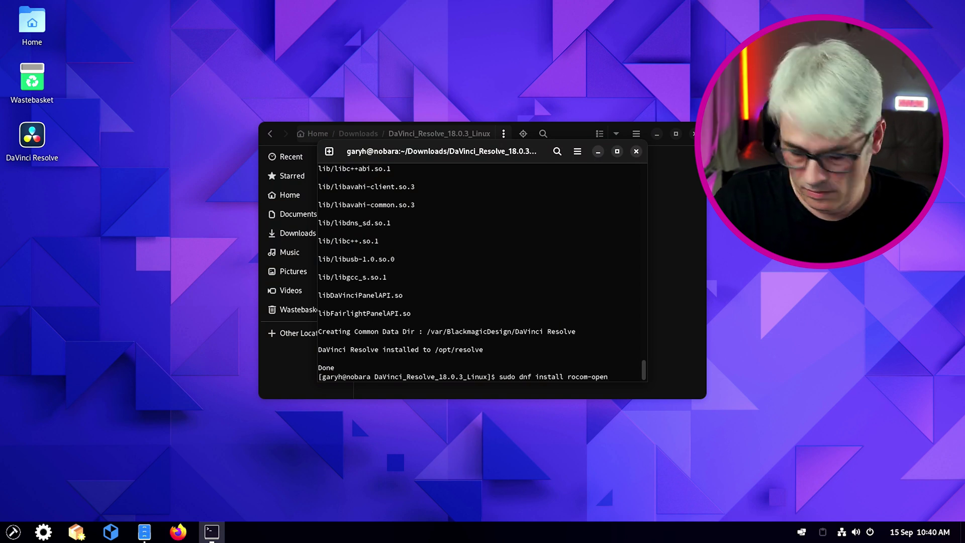
text(cl)
key(Return)
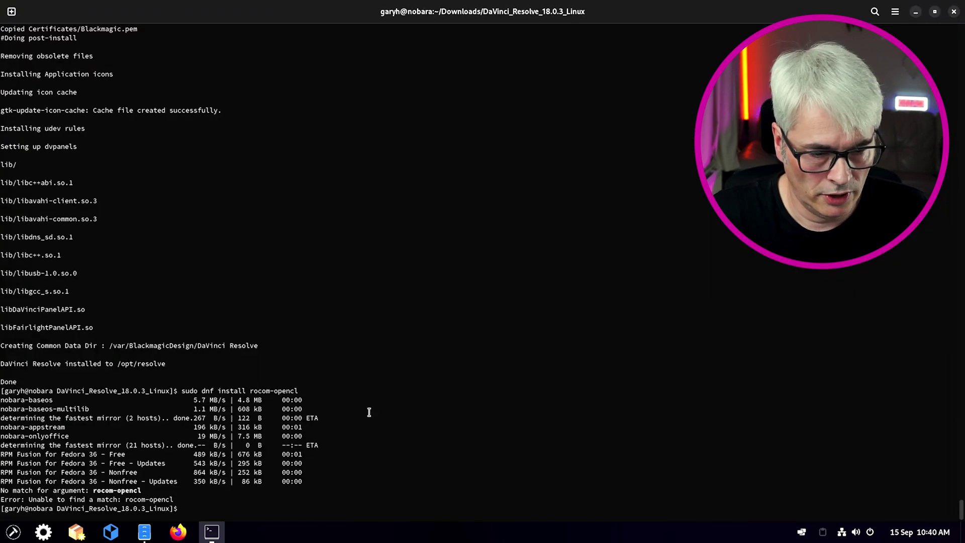
click(13, 531)
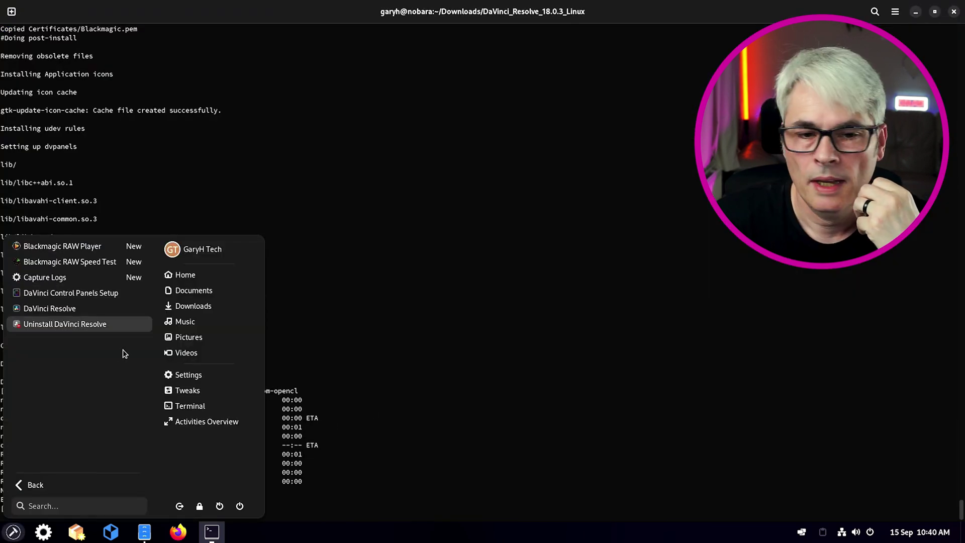
click(348, 332)
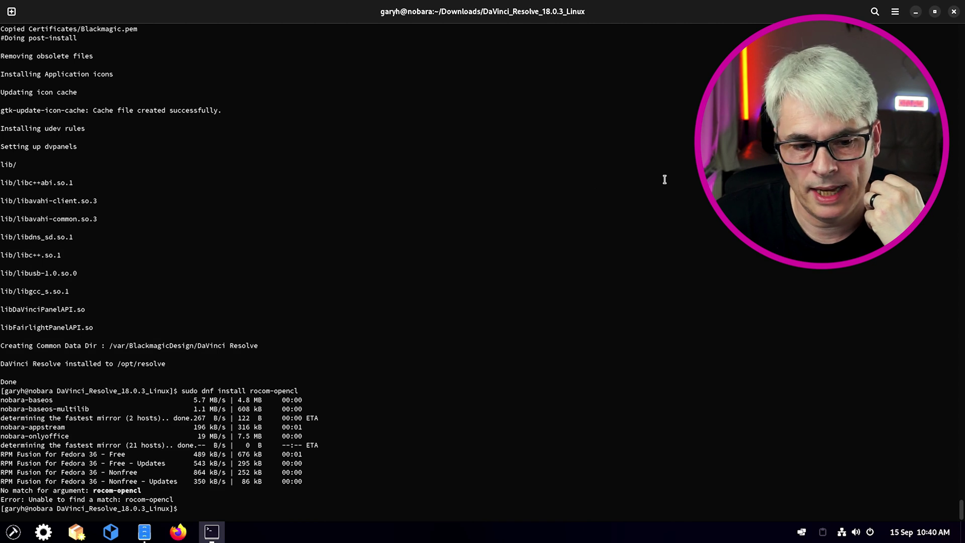
Close the terminal and launch DaVinci Resolve from the desktop, waiting past the not-responding warning.
click(954, 11)
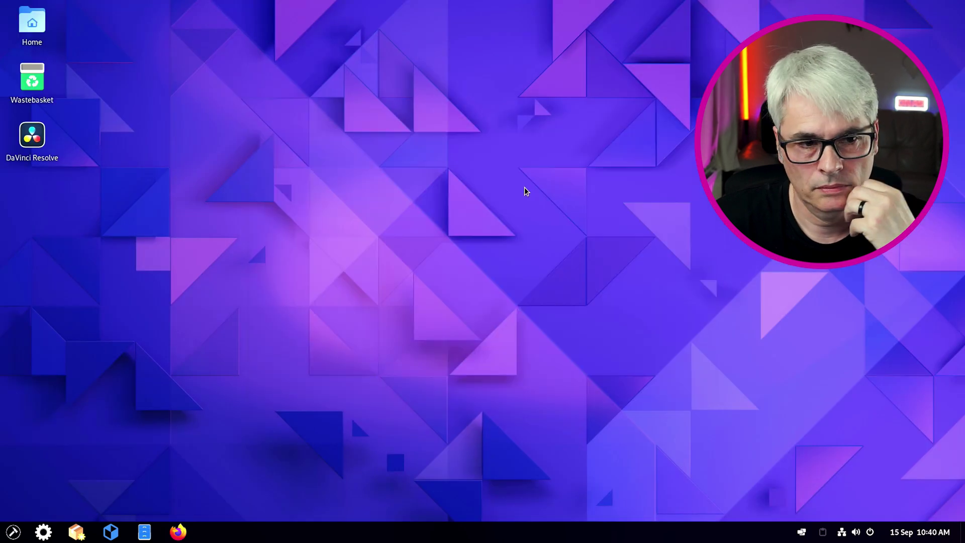
double_click(32, 135)
click(801, 531)
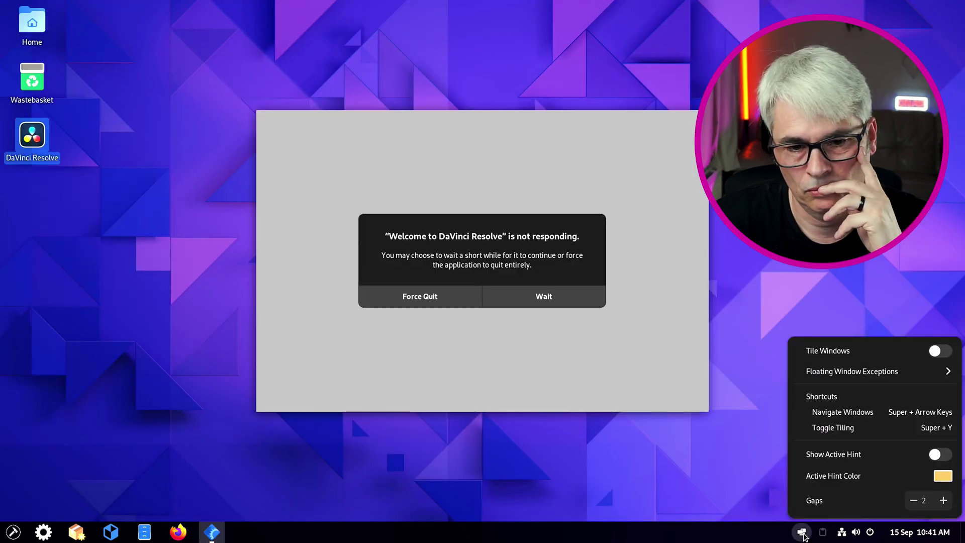
click(504, 298)
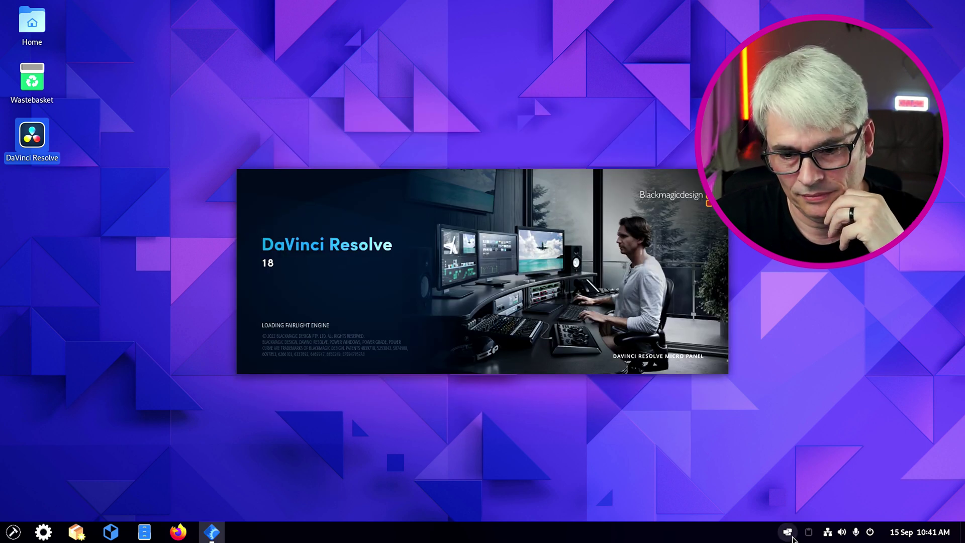
click(841, 533)
click(13, 532)
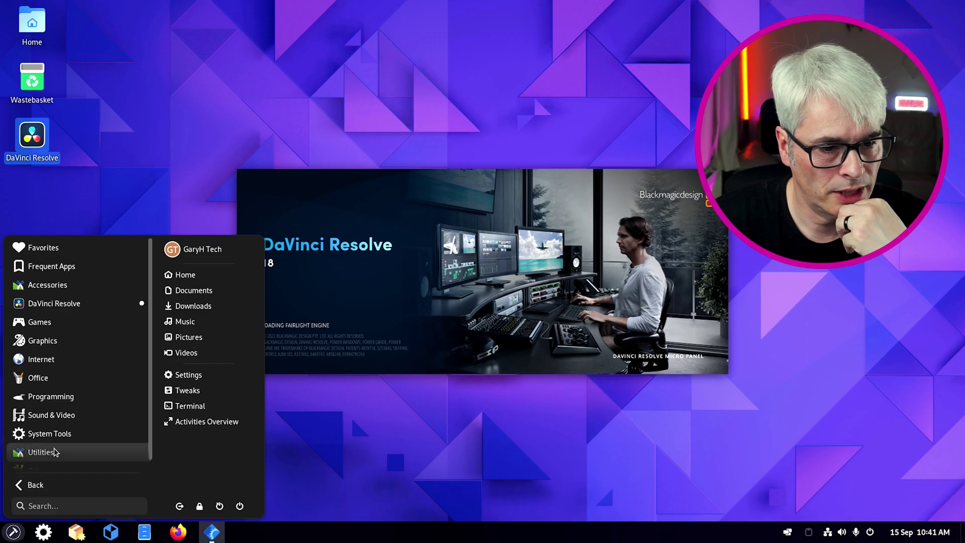
Check NVIDIA Settings thermal and application profile pages, then browse the Control Panels, General, Internet Accounts and Advanced preferences.
scroll(55, 452, down, 1)
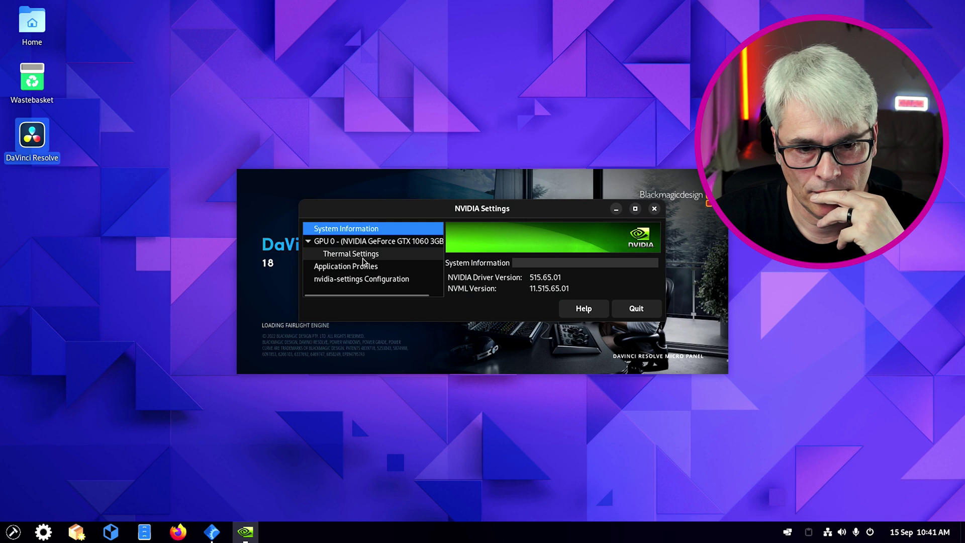
click(362, 257)
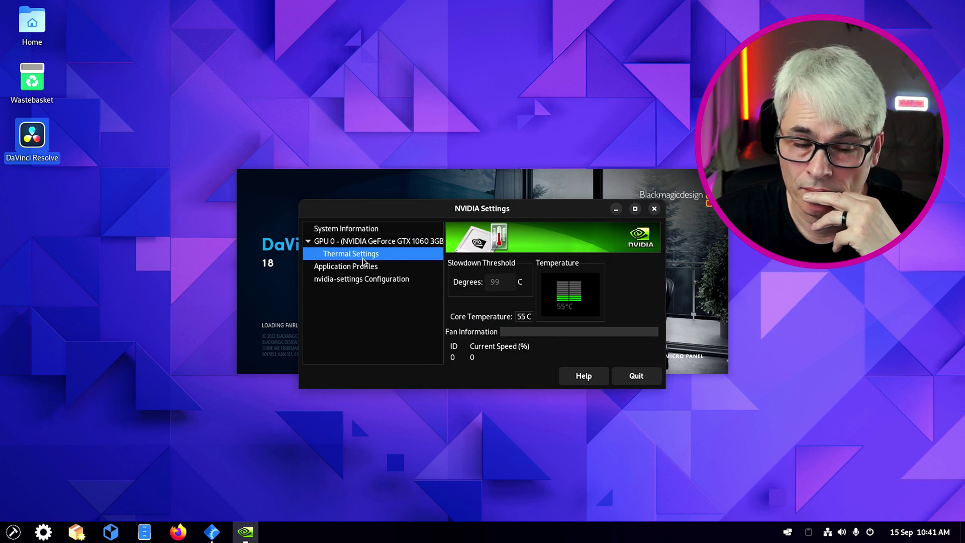
click(364, 267)
key(Home)
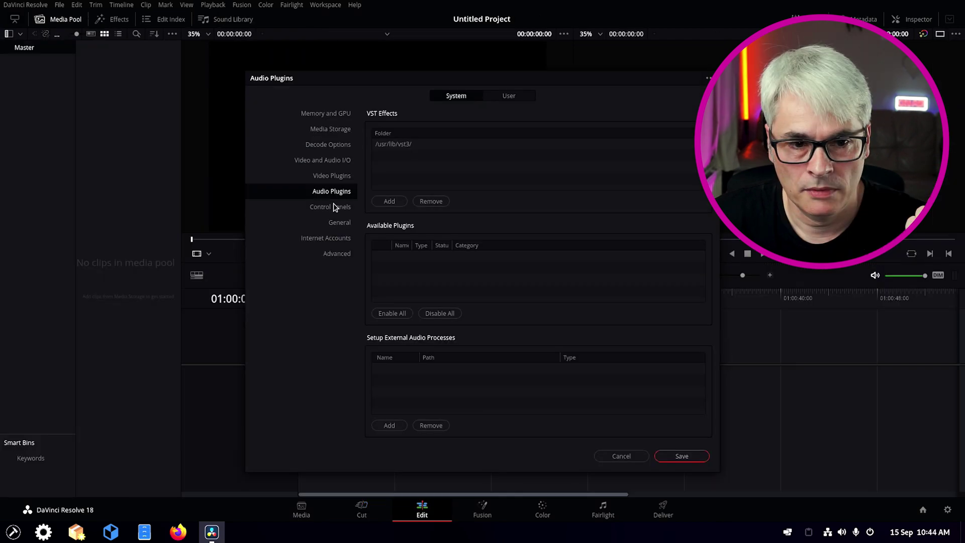
click(333, 206)
click(338, 223)
click(333, 238)
click(336, 254)
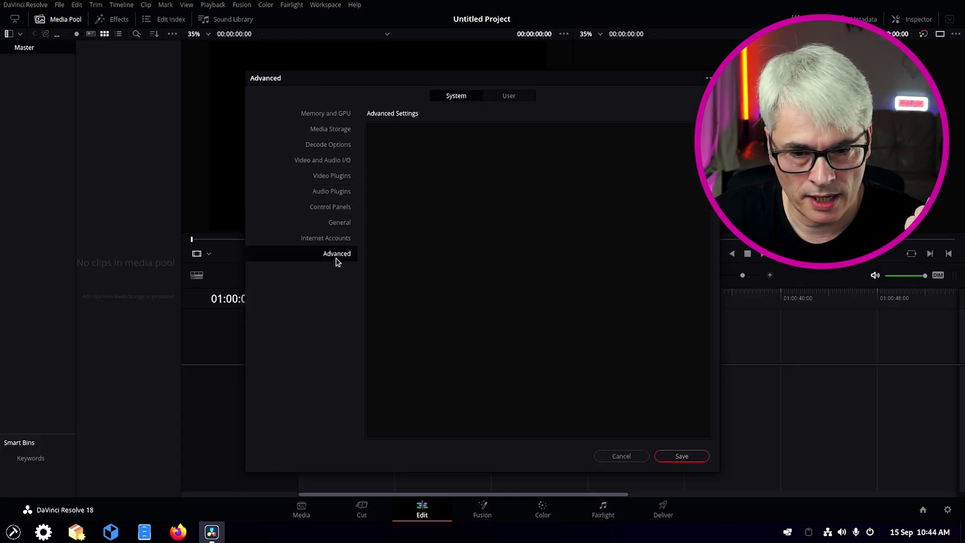
Cancel the preferences dialog without saving any changes.
click(623, 458)
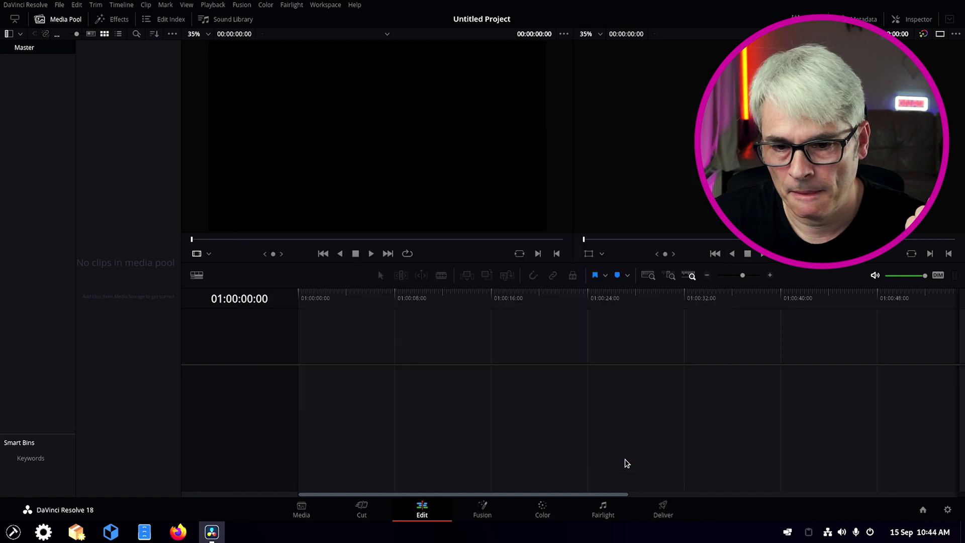